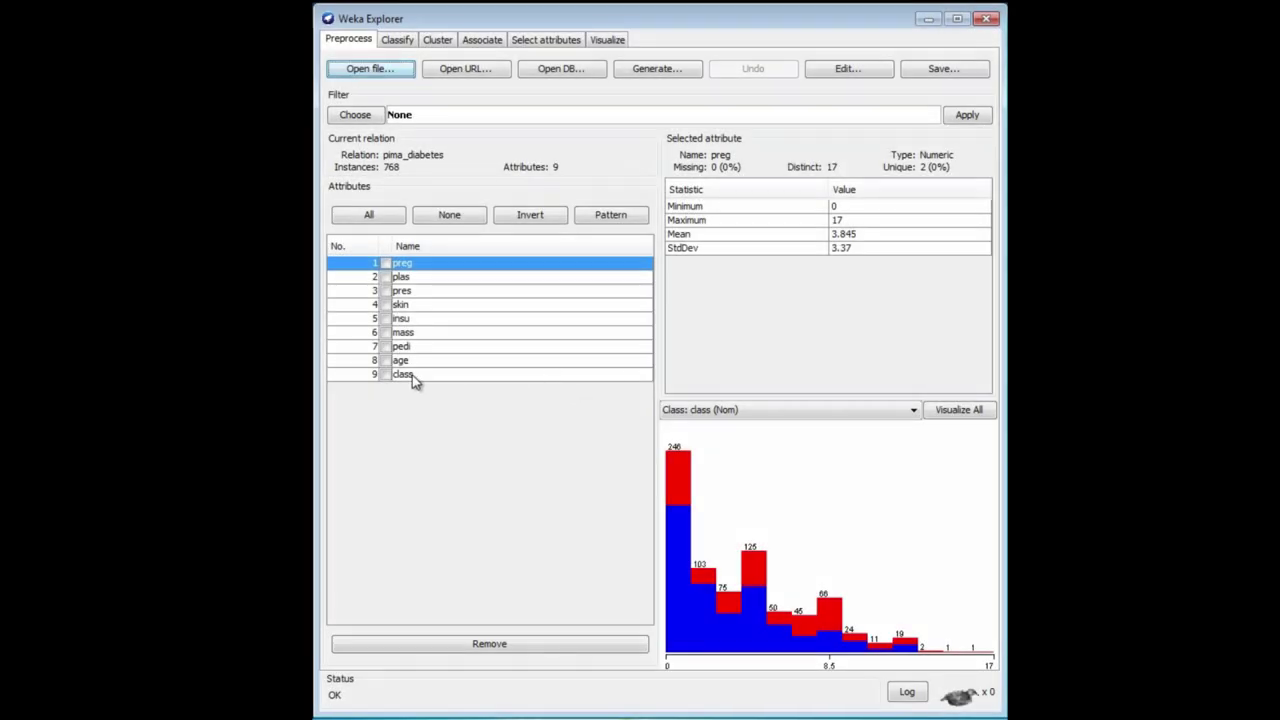
Review the diabetes class counts (500 negative, 268 positive) and the preg and age statistics
left_click(412, 376)
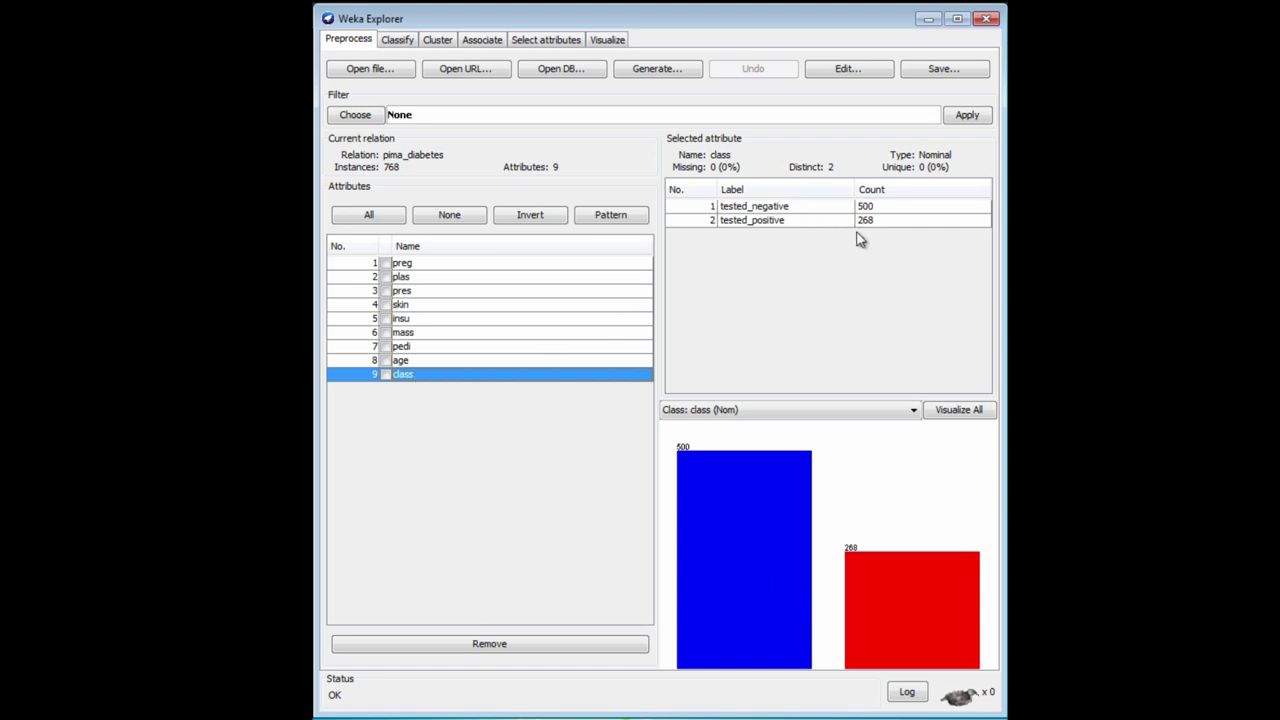
left_click(412, 264)
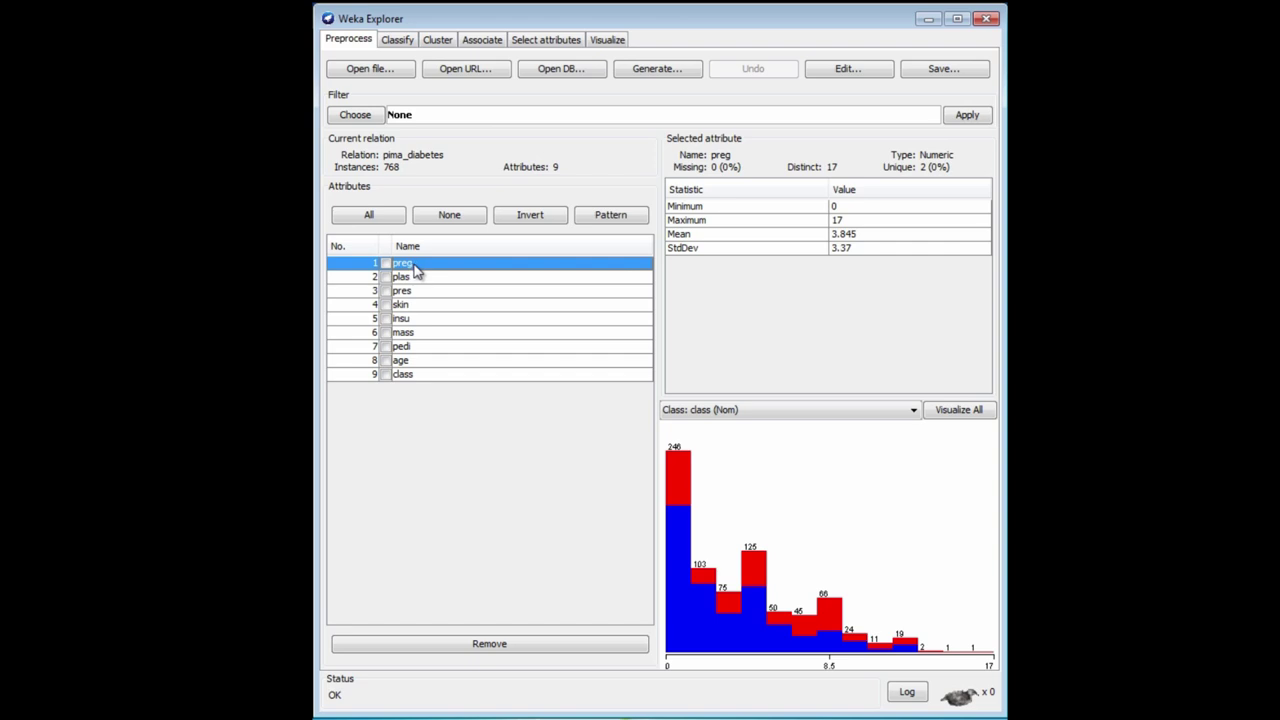
left_click(414, 364)
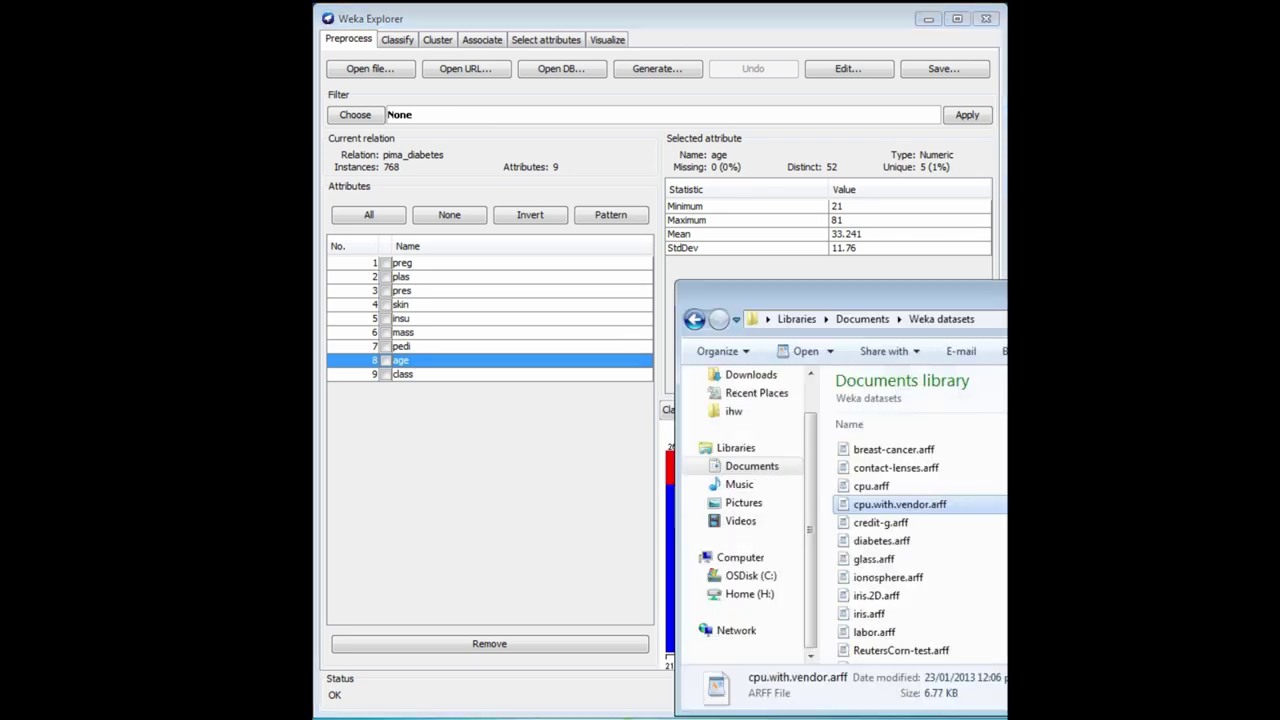
left_click_drag(1132, 311, 775, 190)
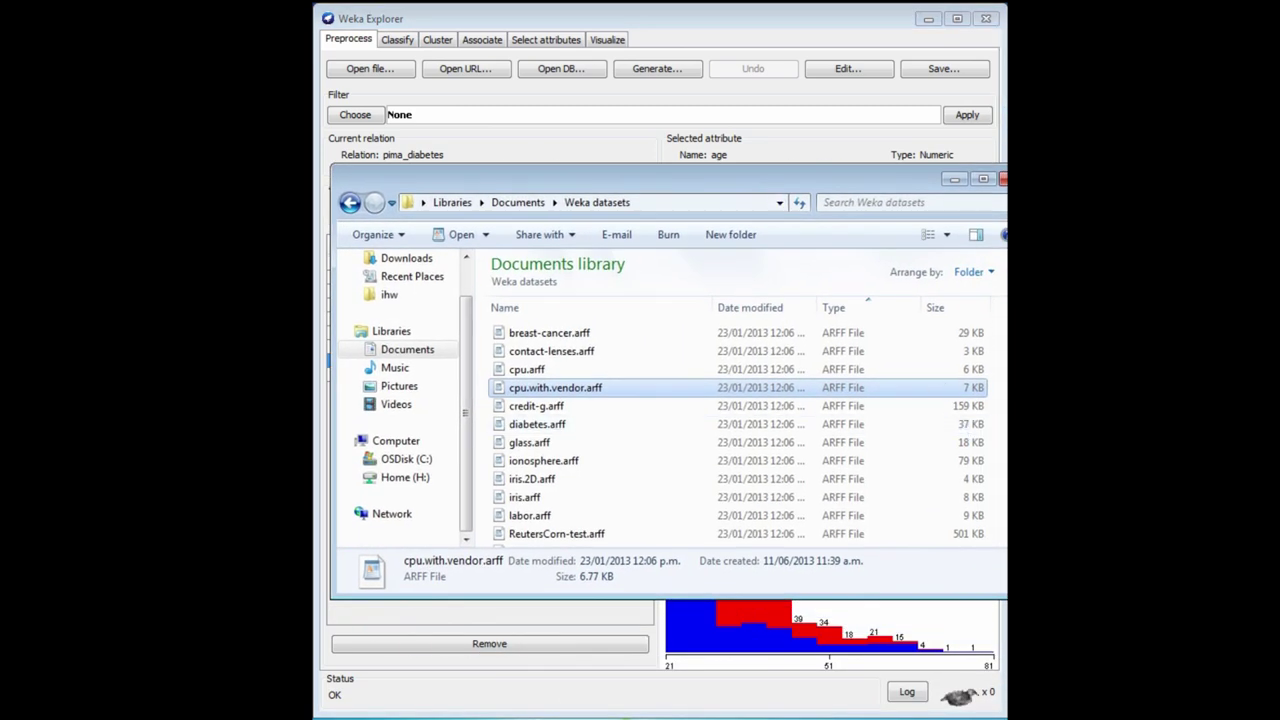
Read the diabetes.arff header in WordPad (768 instances, 8 numeric attributes plus class), then close it
double_click(537, 424)
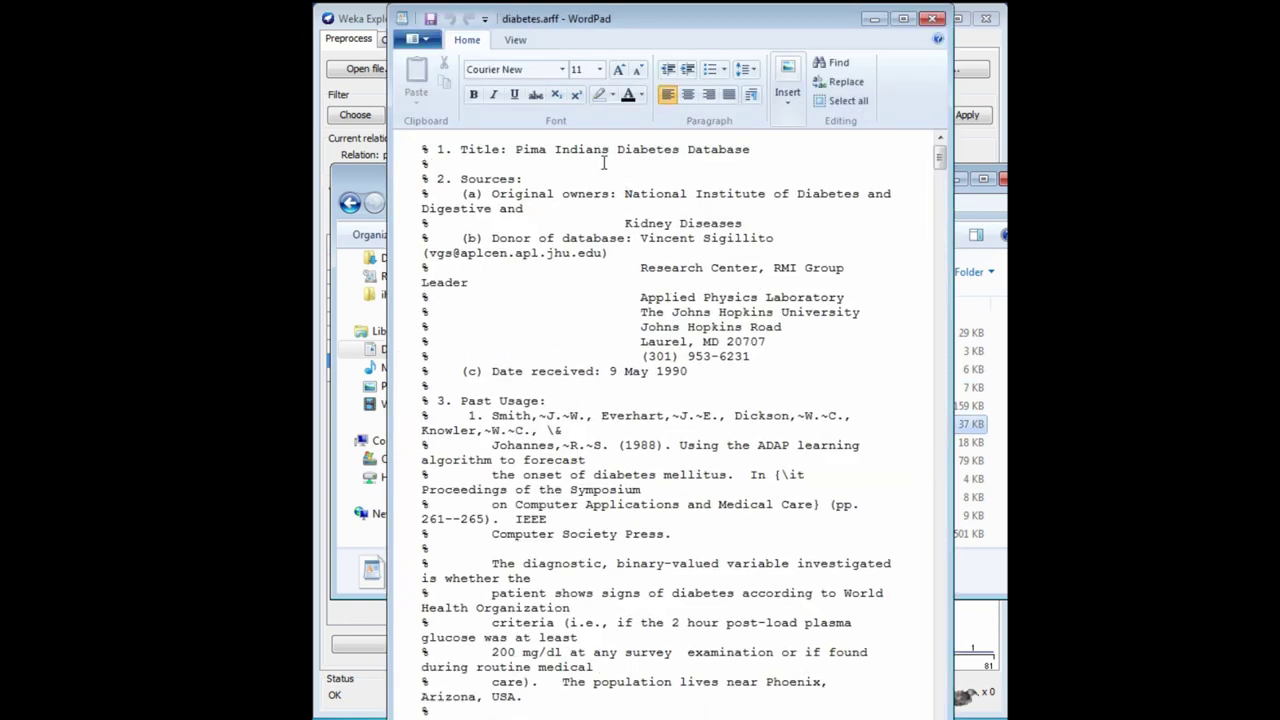
left_click(940, 160)
left_click_drag(940, 160, 940, 190)
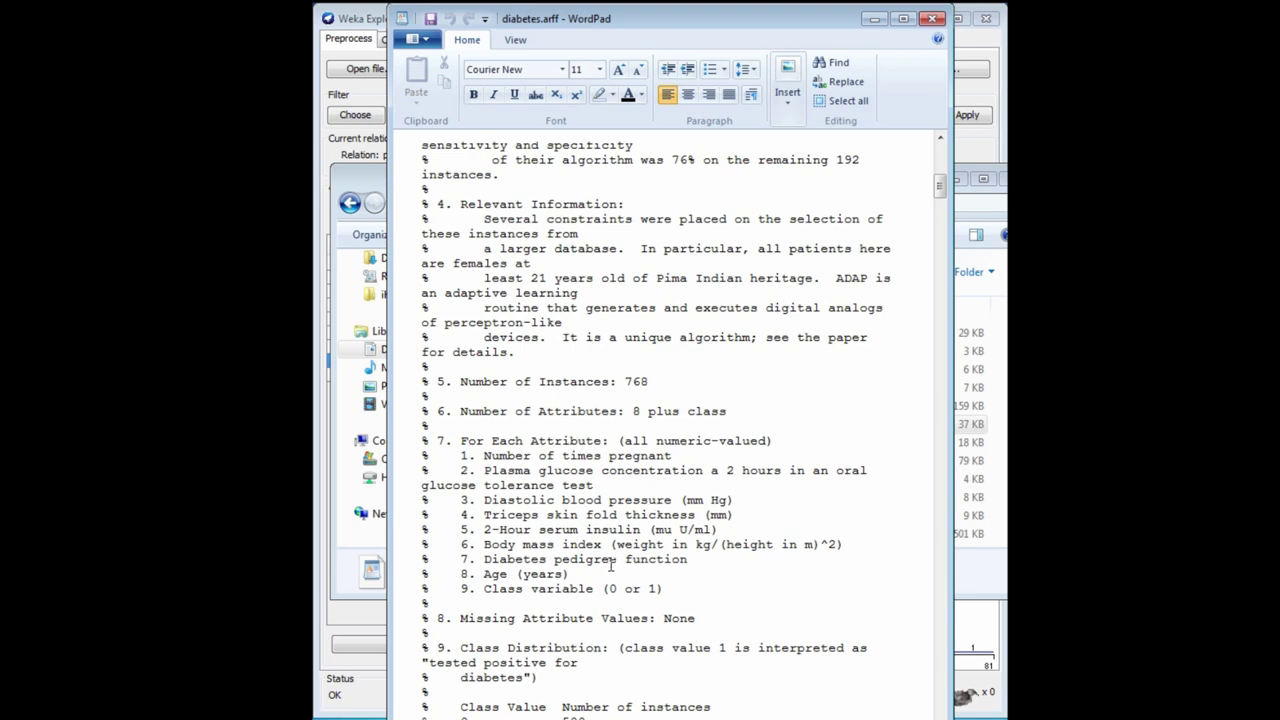
left_click(932, 18)
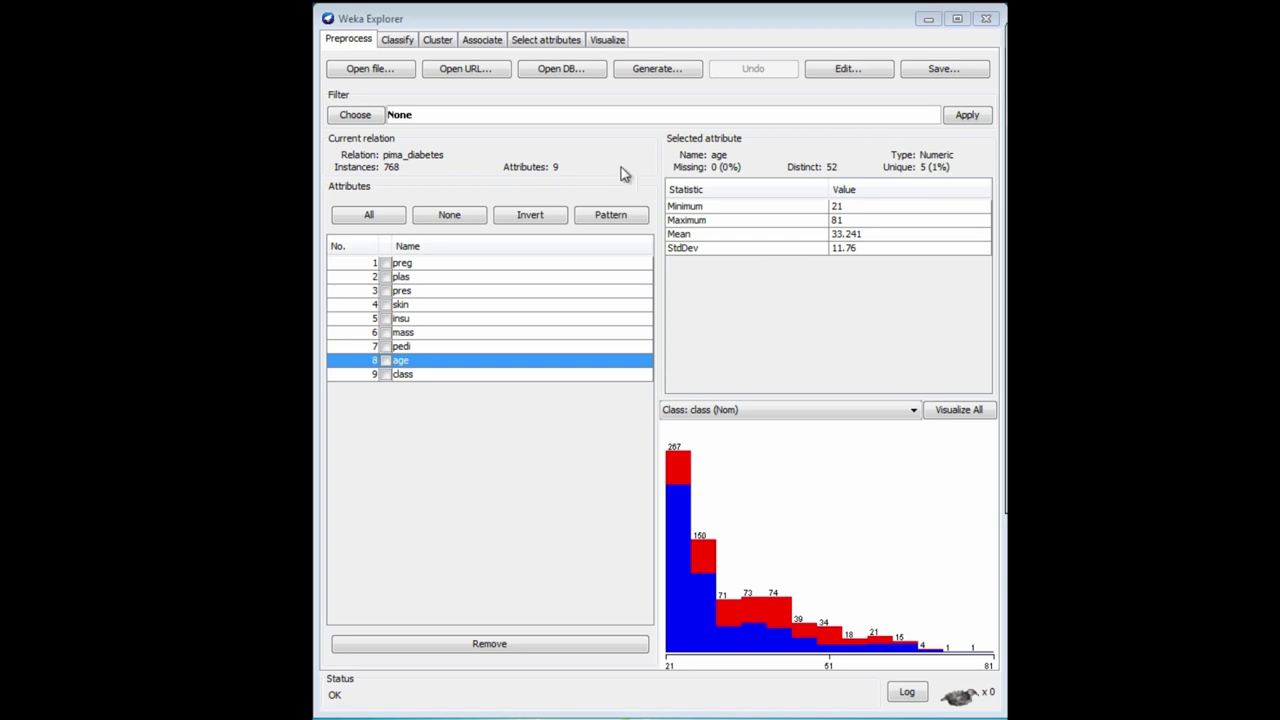
Train J48 on a 66% percentage split, classifying 199 of 261 correctly (76.25%)
left_click(397, 40)
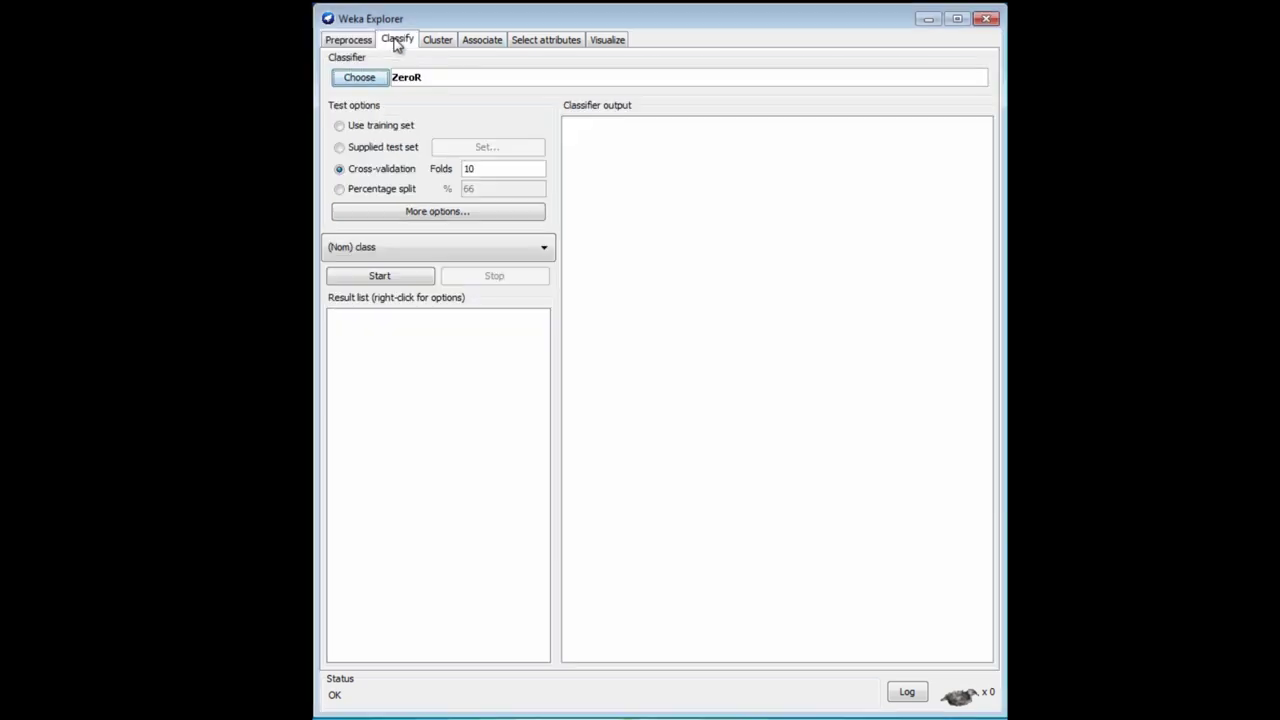
left_click(341, 190)
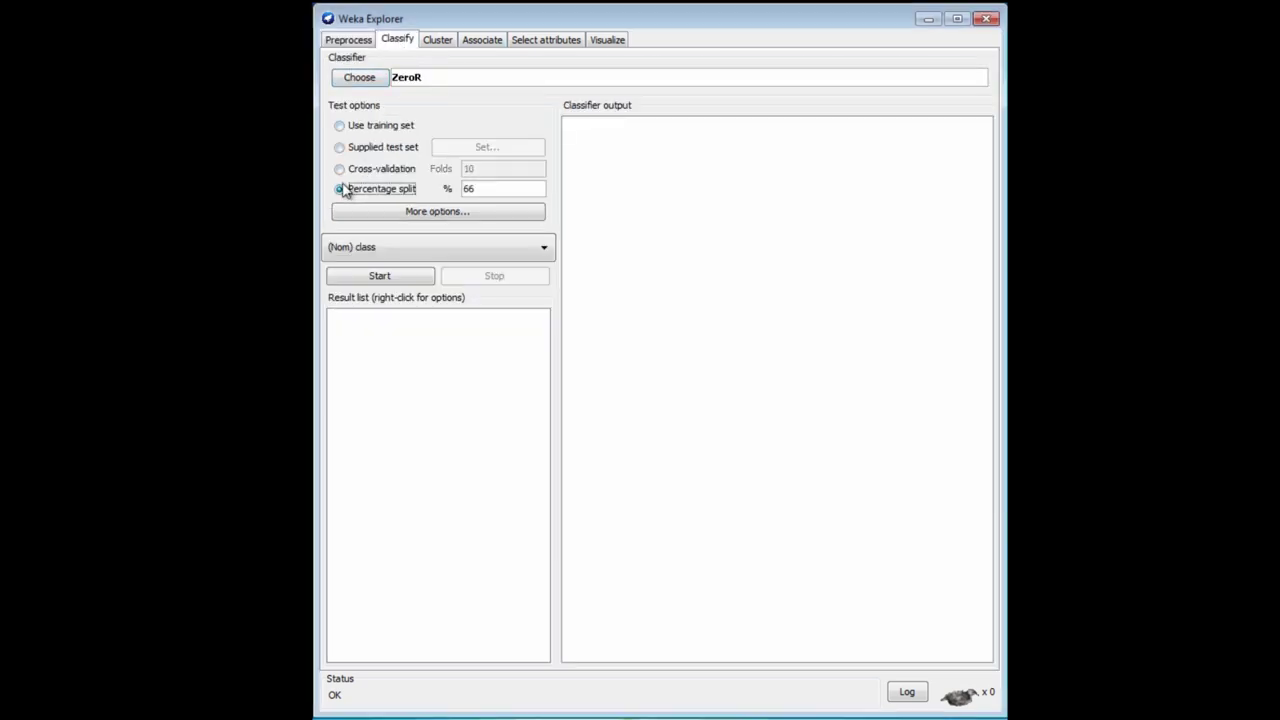
left_click(365, 78)
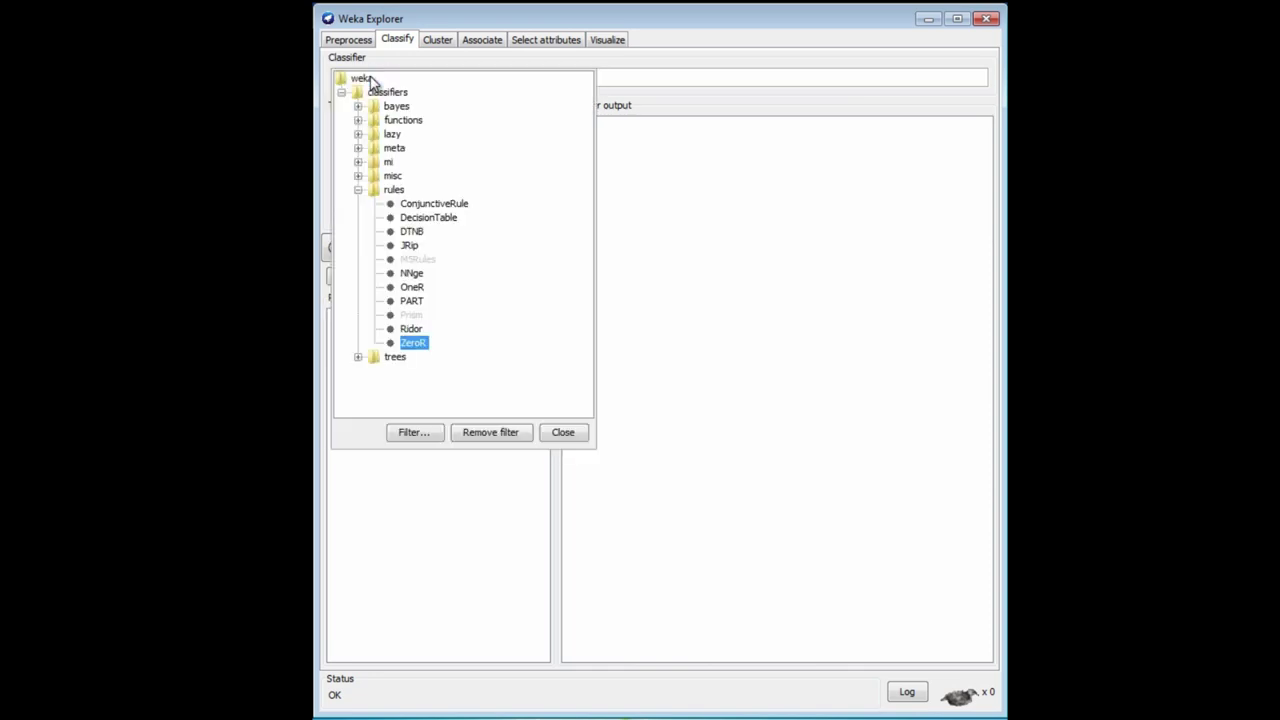
left_click(357, 357)
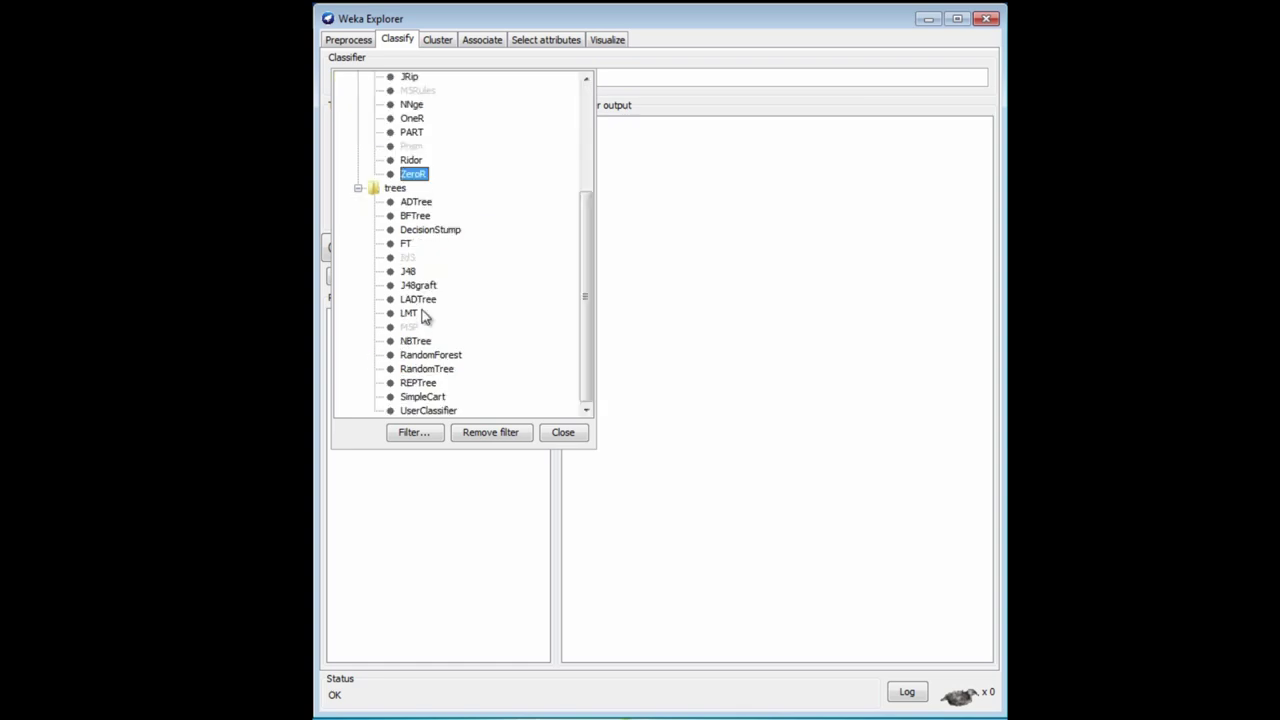
left_click(409, 271)
left_click(410, 277)
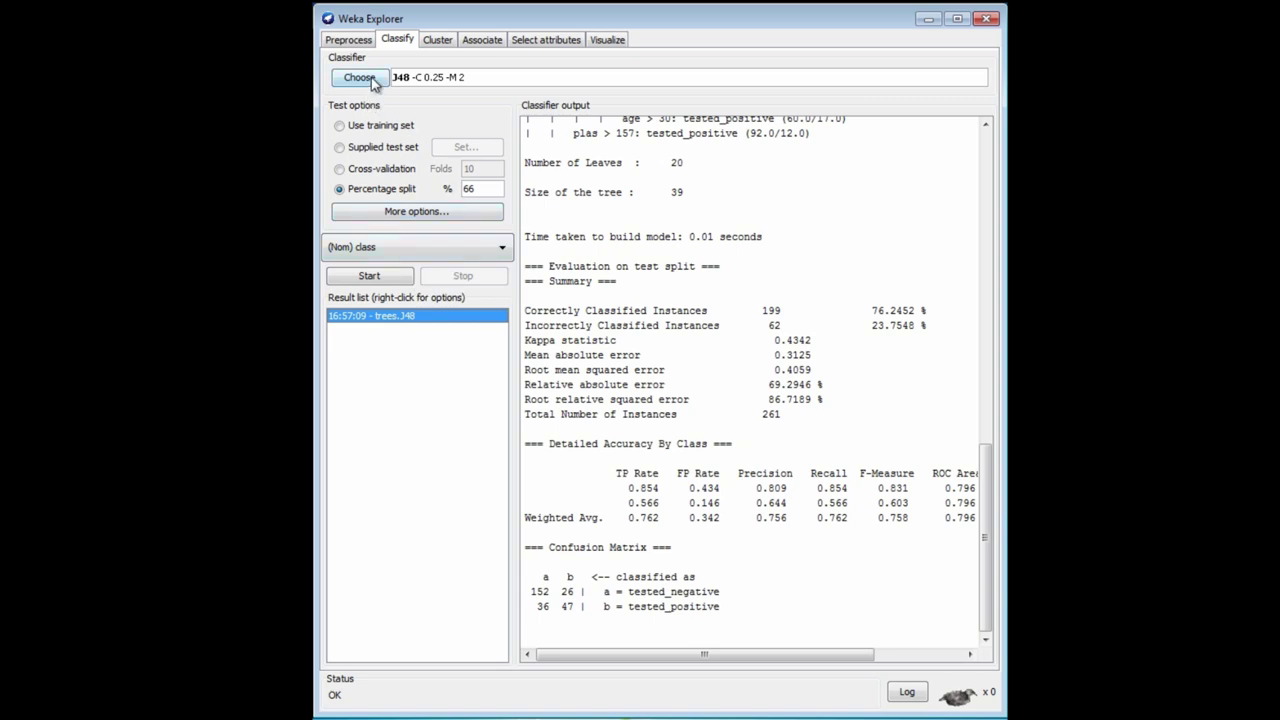
Evaluate NaiveBayes on the same 66% split, classifying 201 of 261 correctly (77.01%)
left_click(360, 78)
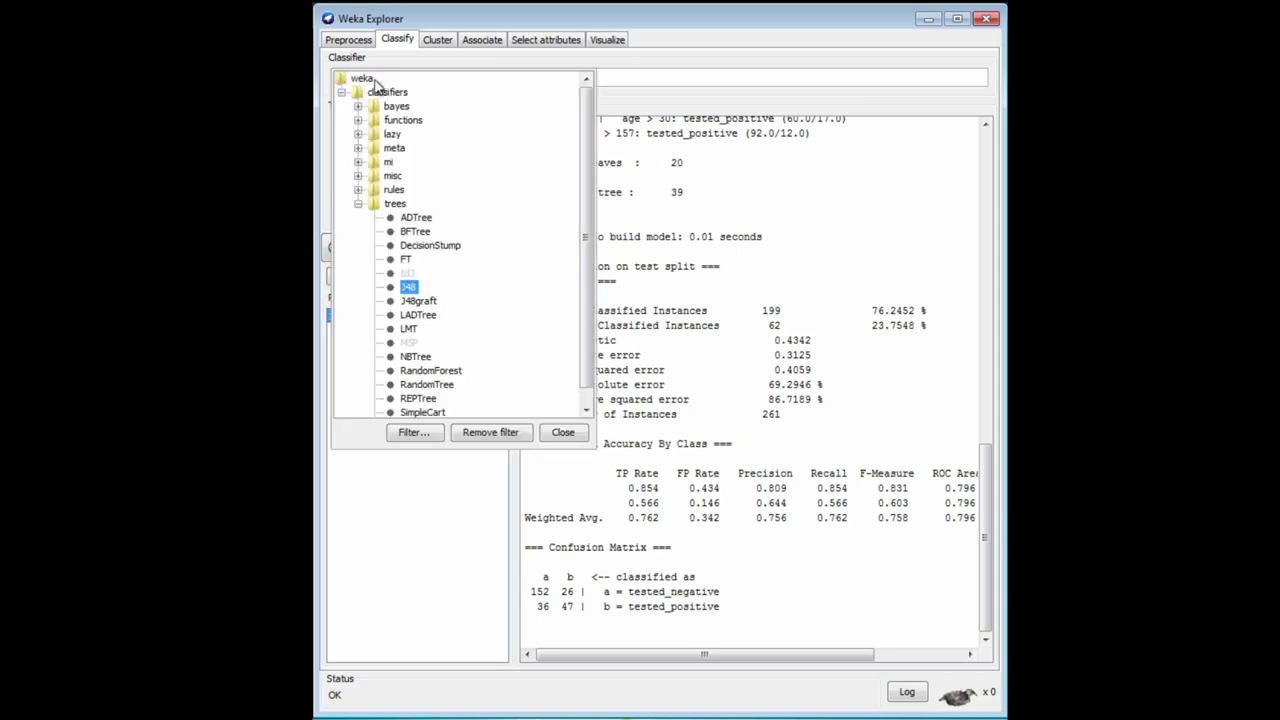
left_click(358, 106)
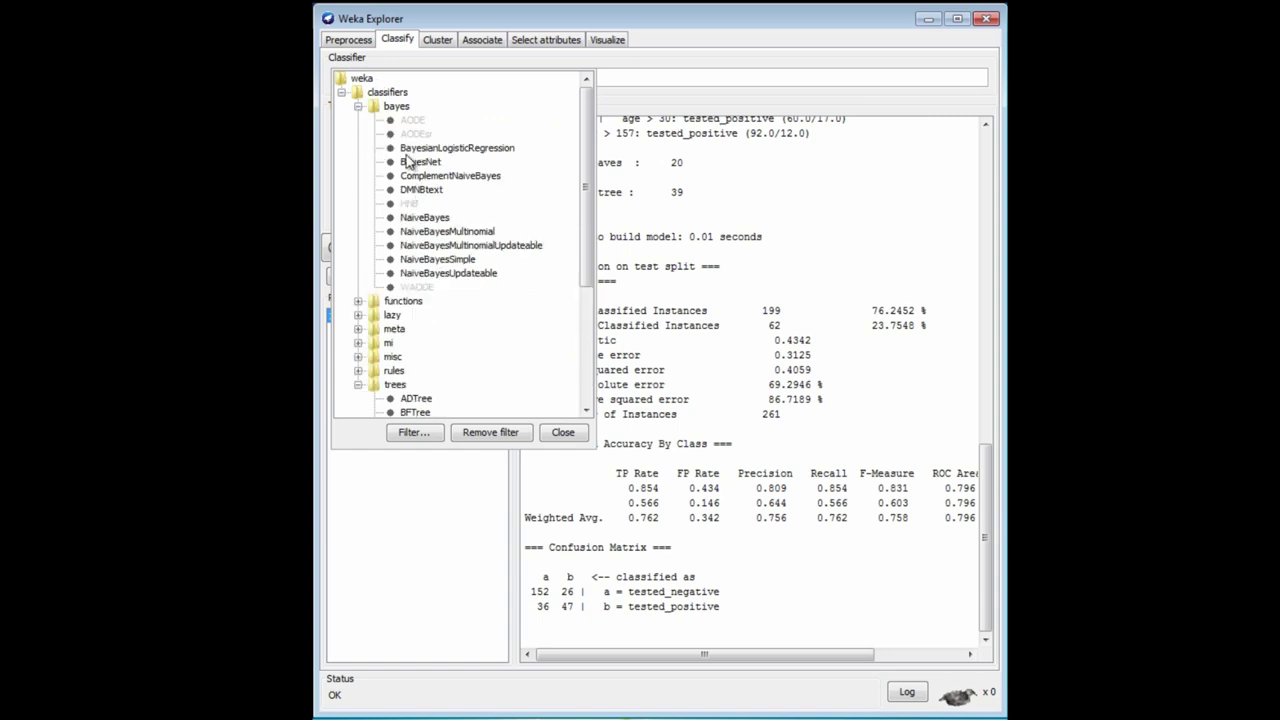
left_click(424, 218)
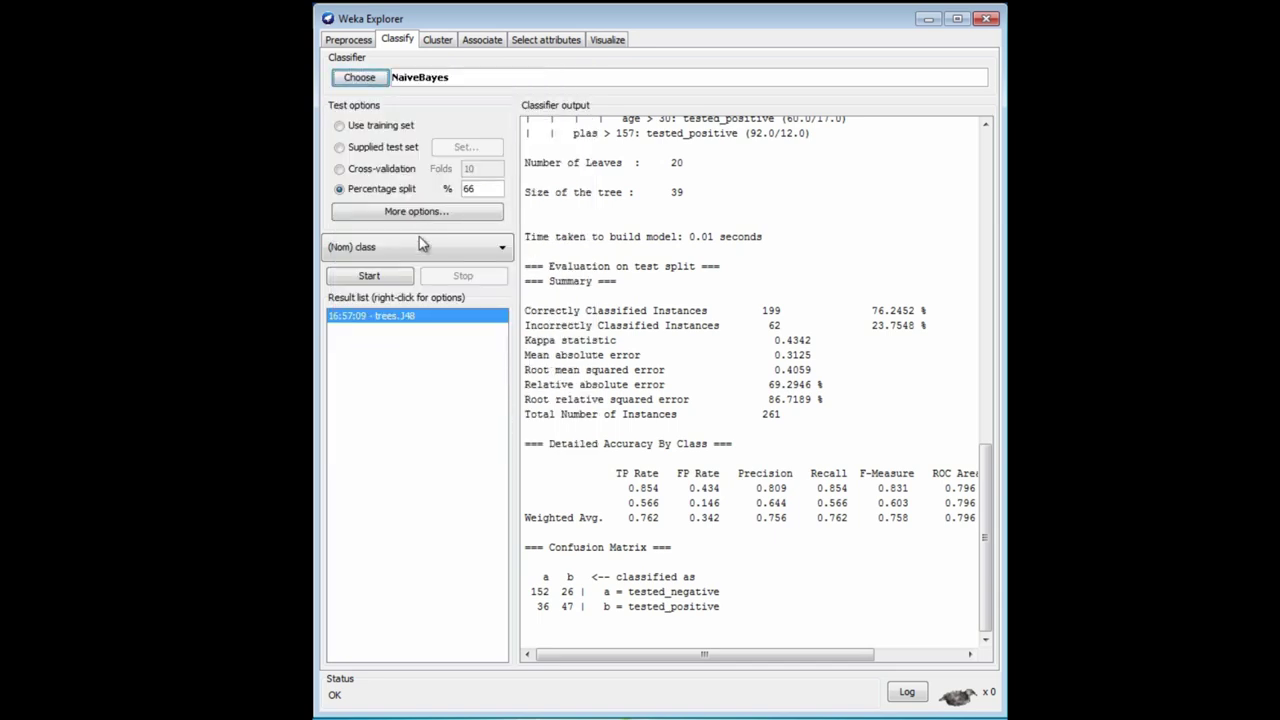
left_click(397, 281)
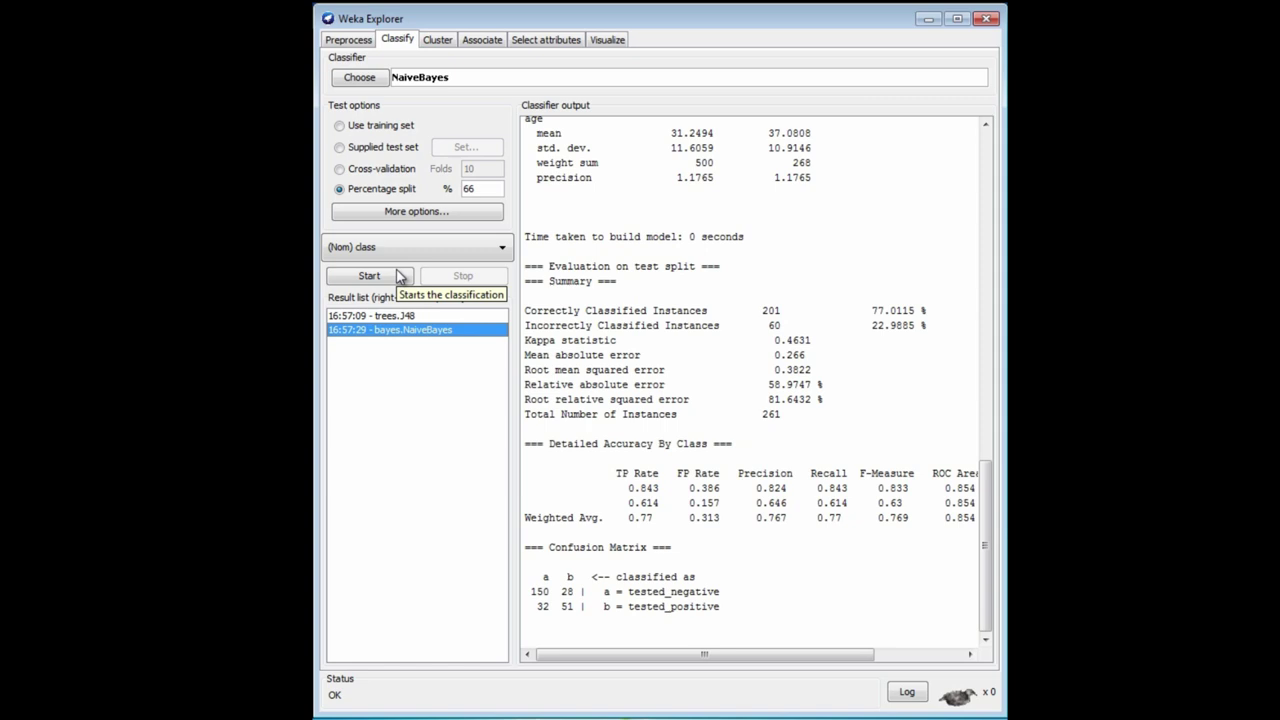
left_click(360, 80)
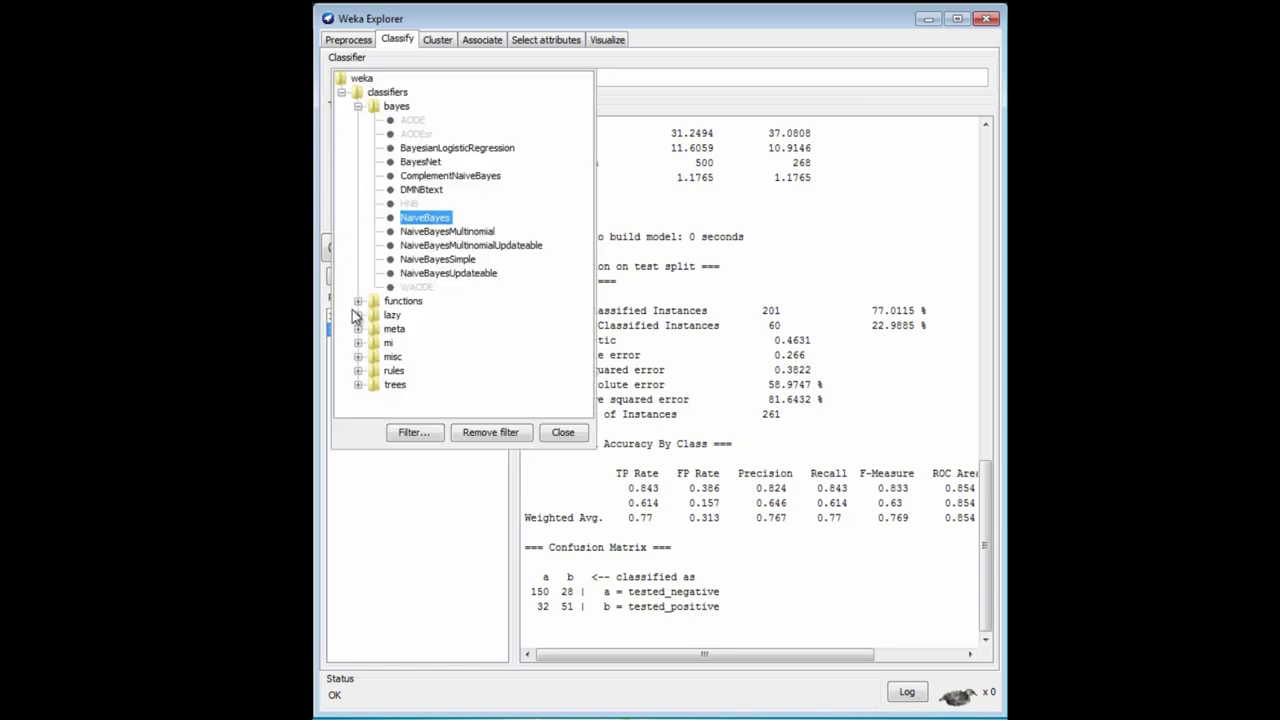
Run IBk on the 66% split, scoring 190 of 261 (72.80%)
left_click(357, 315)
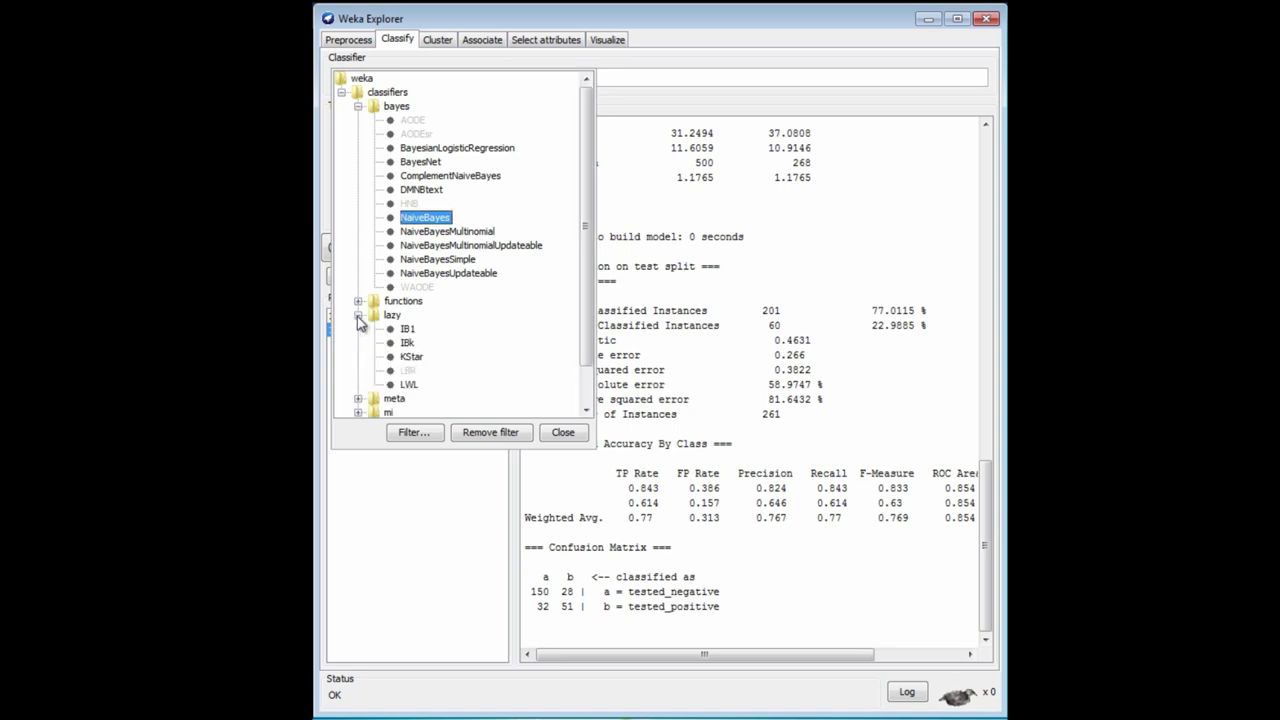
left_click(407, 344)
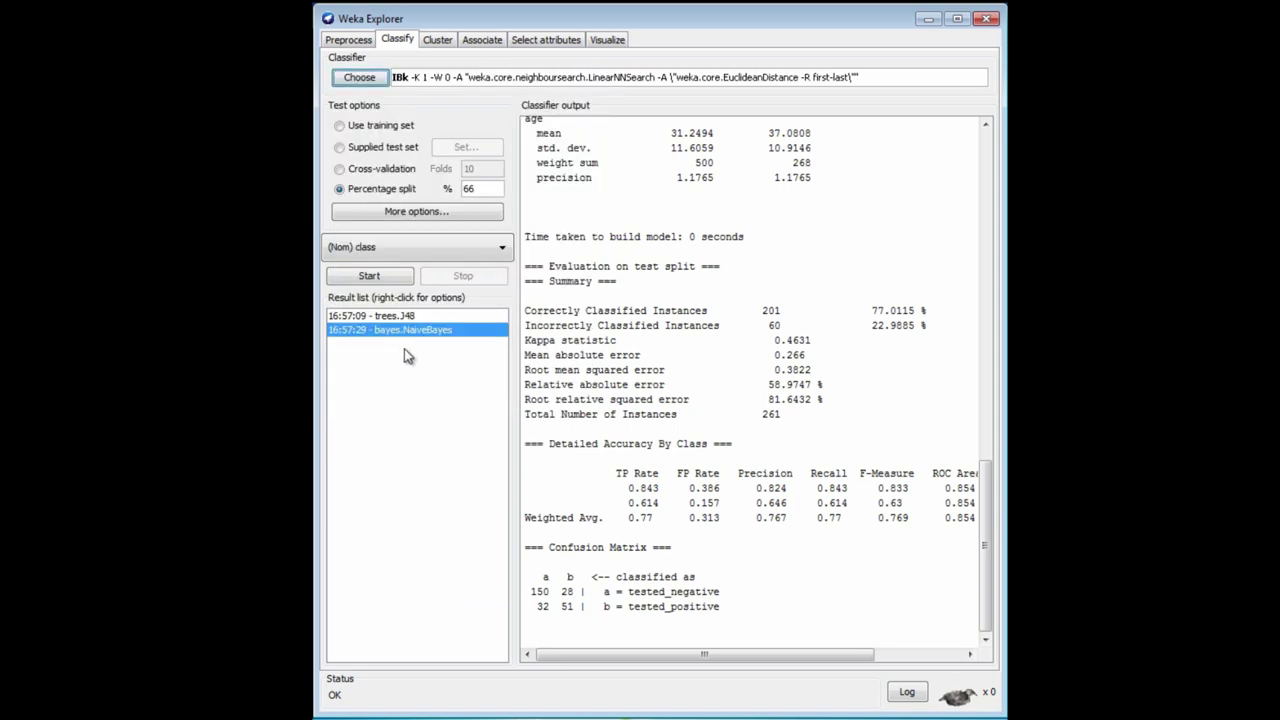
left_click(397, 279)
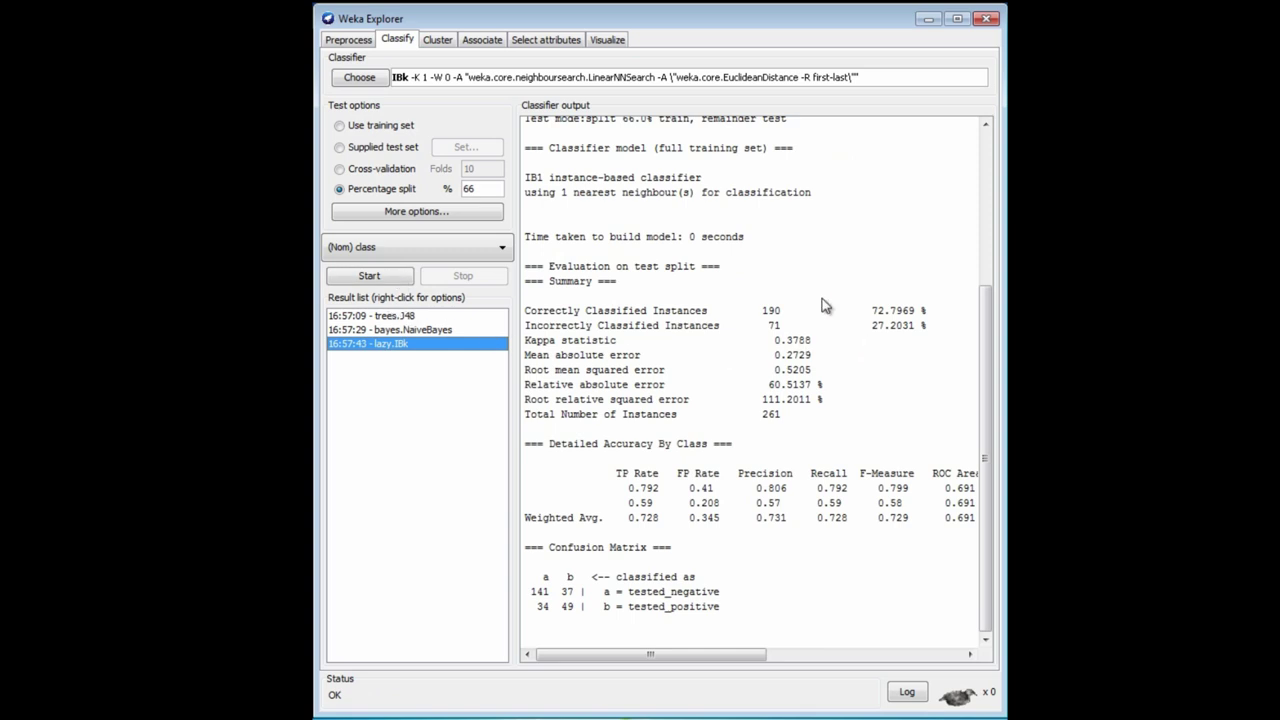
Select PART from the rule-based classifiers
left_click(373, 79)
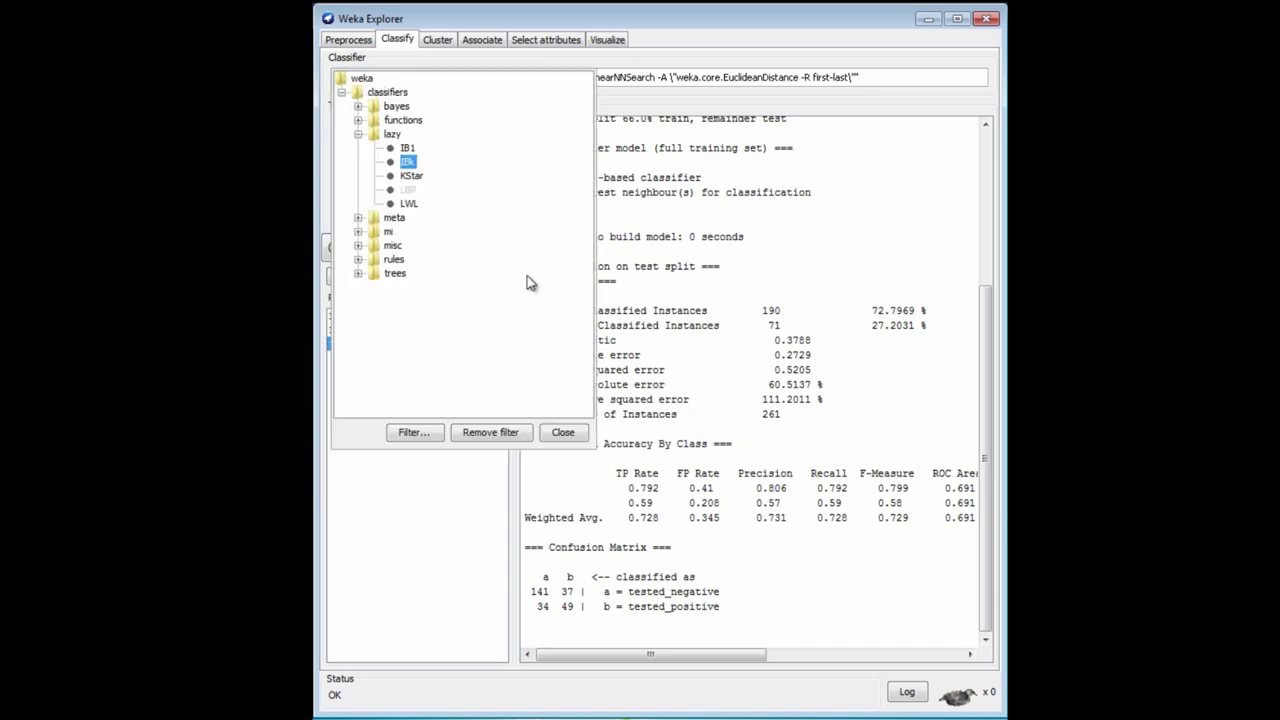
left_click(358, 260)
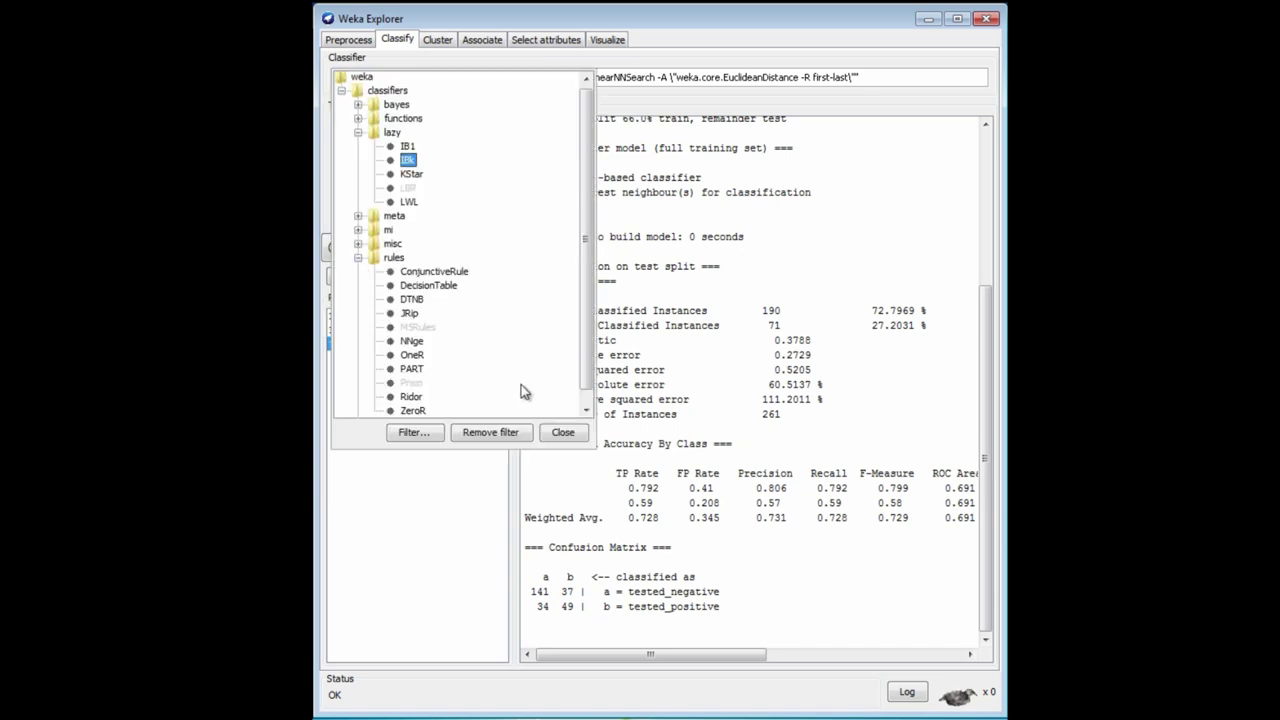
left_click(416, 369)
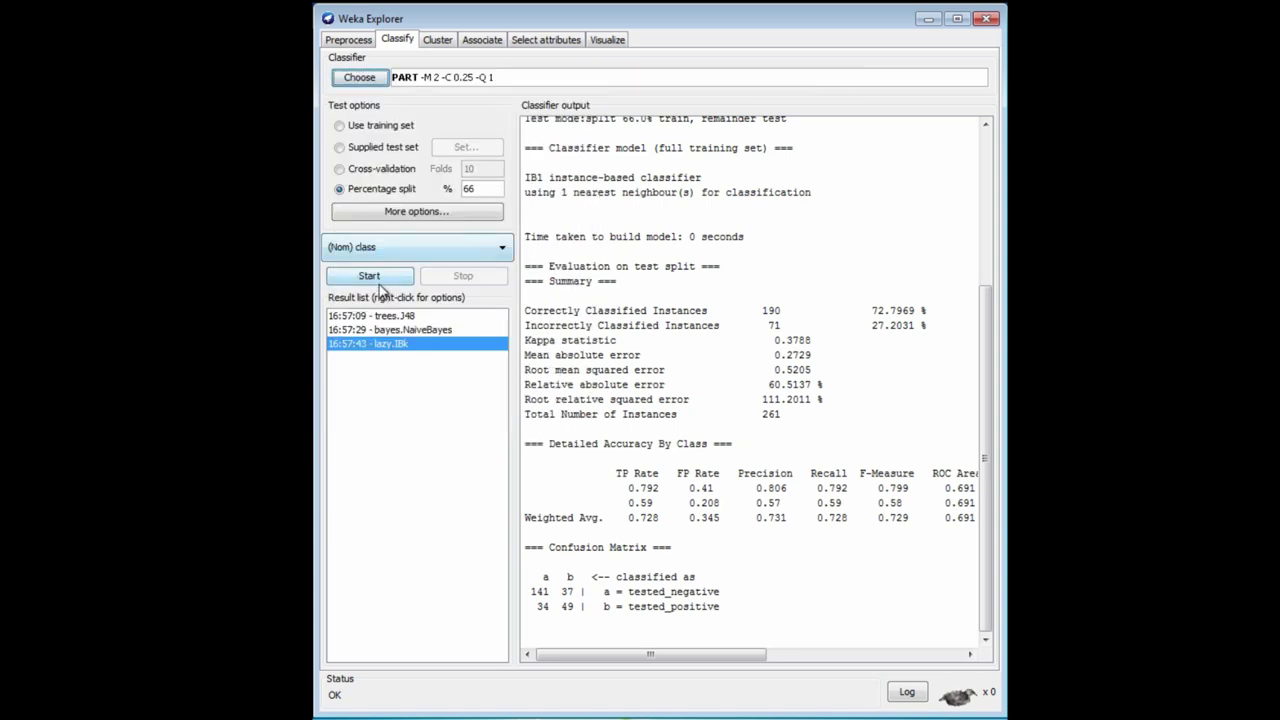
Run PART, producing 13 rules and 194 of 261 correct (74.33%)
left_click(371, 277)
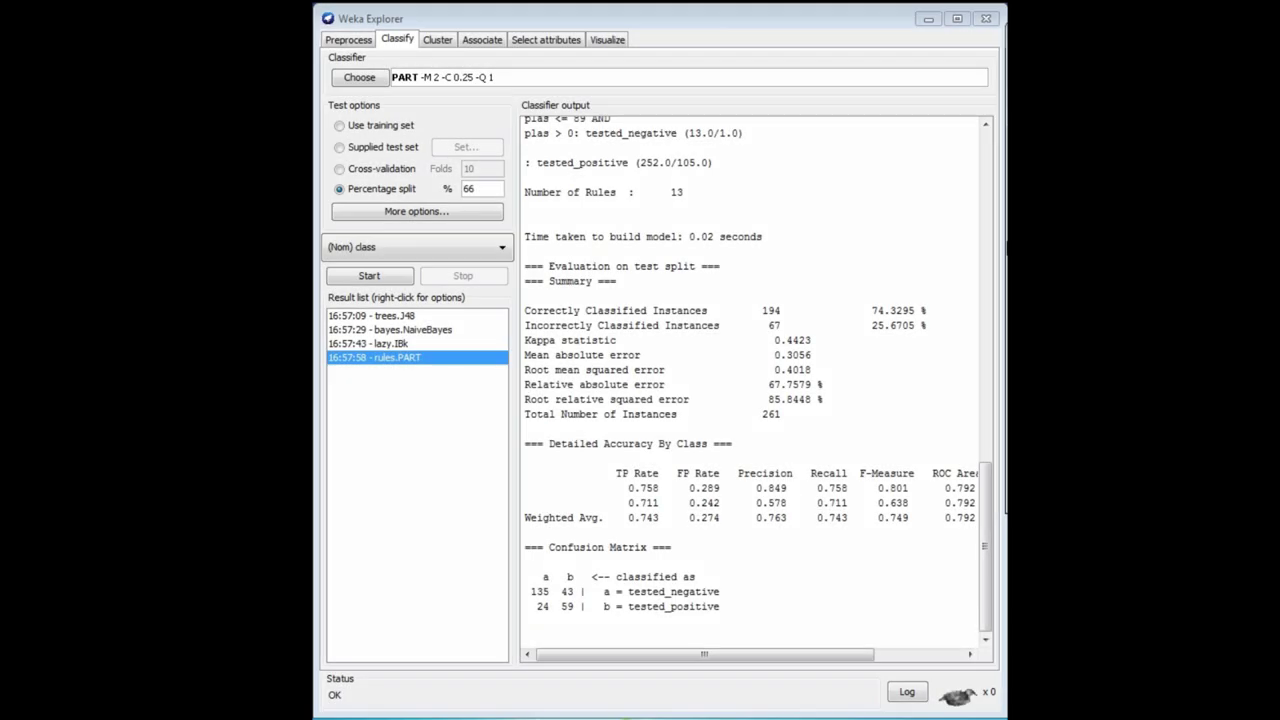
Revisit the class counts (500 tested_negative, 268 tested_positive), then return to PART's results
left_click(350, 40)
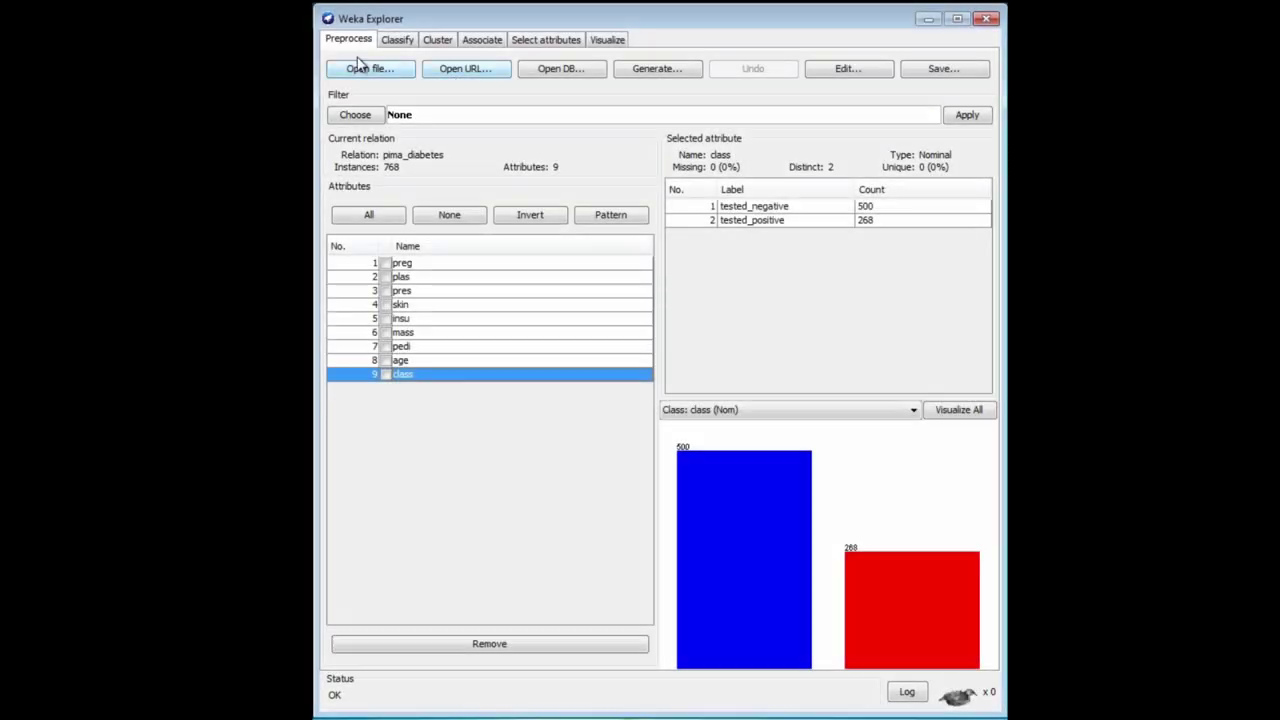
left_click(396, 40)
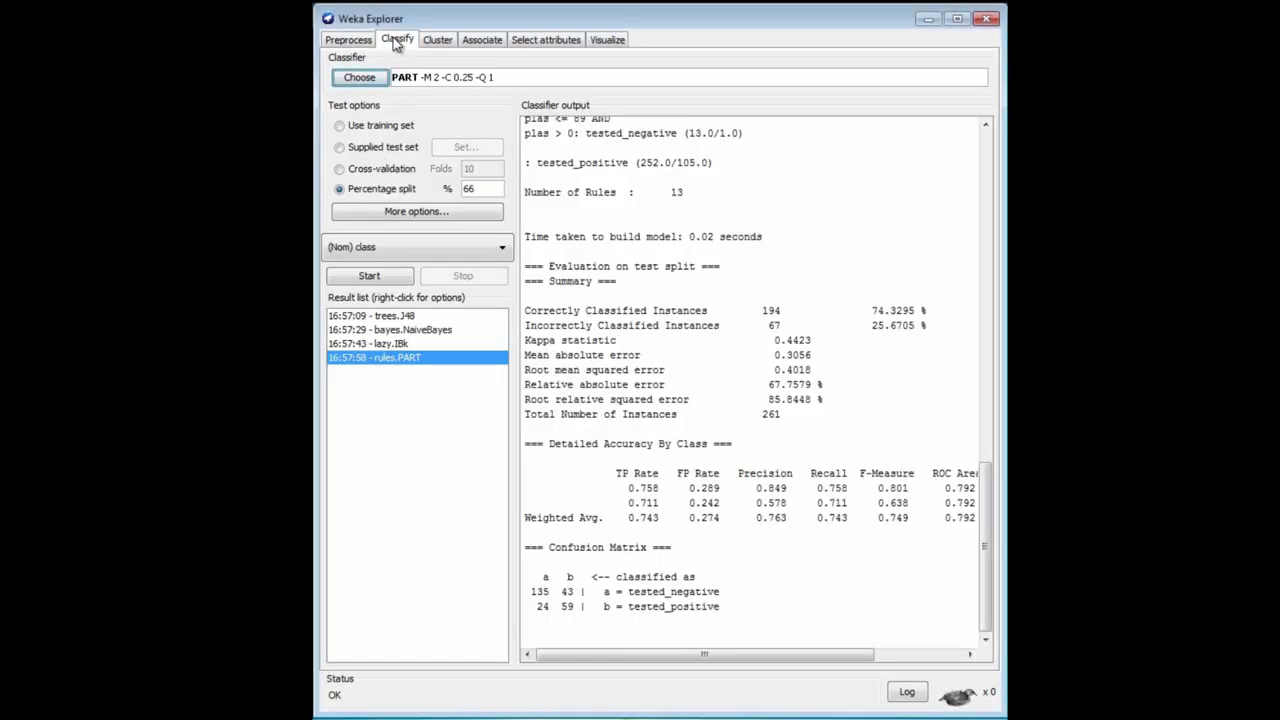
Run ZeroR on the training set, predicting tested_negative for 65.10% accuracy
left_click(372, 80)
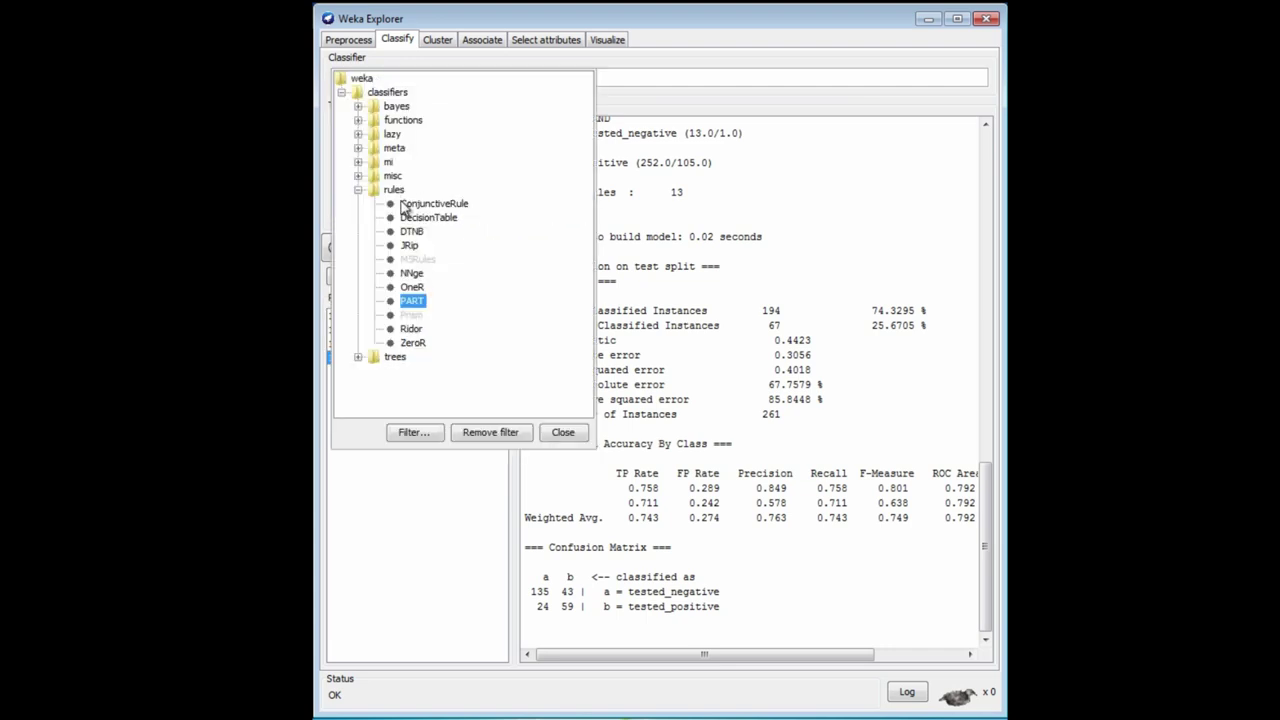
left_click(413, 343)
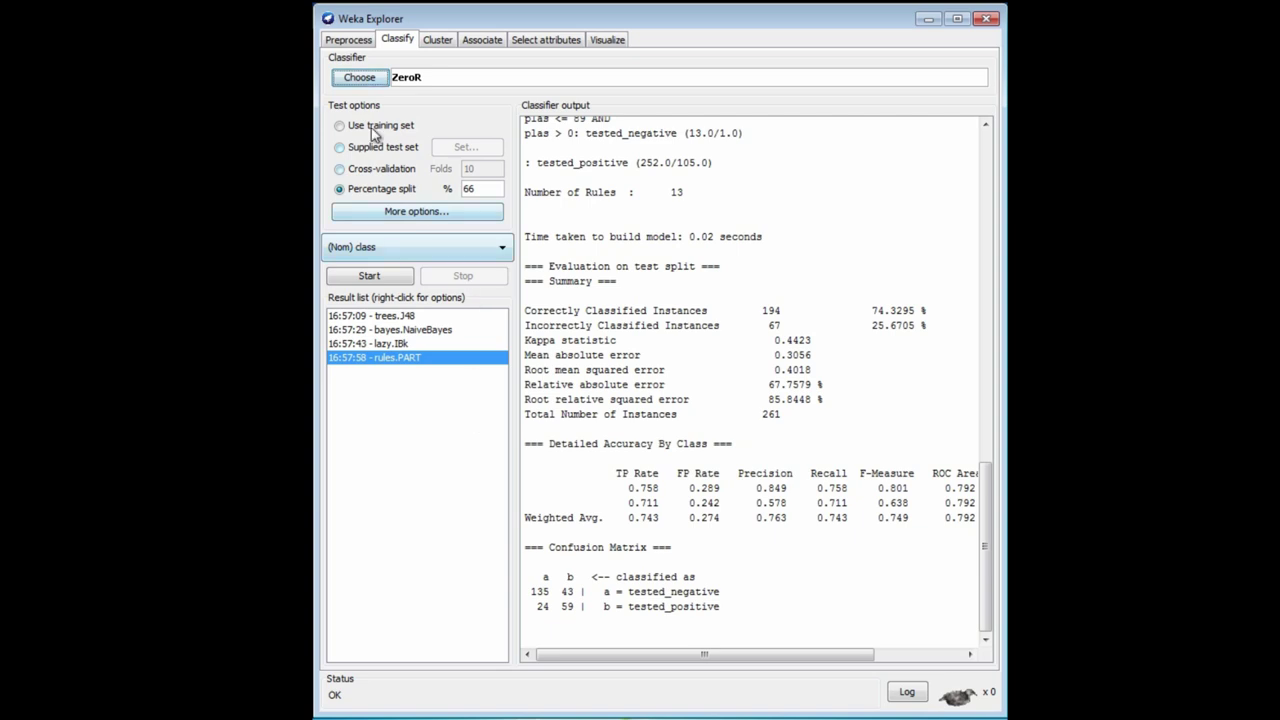
left_click(340, 127)
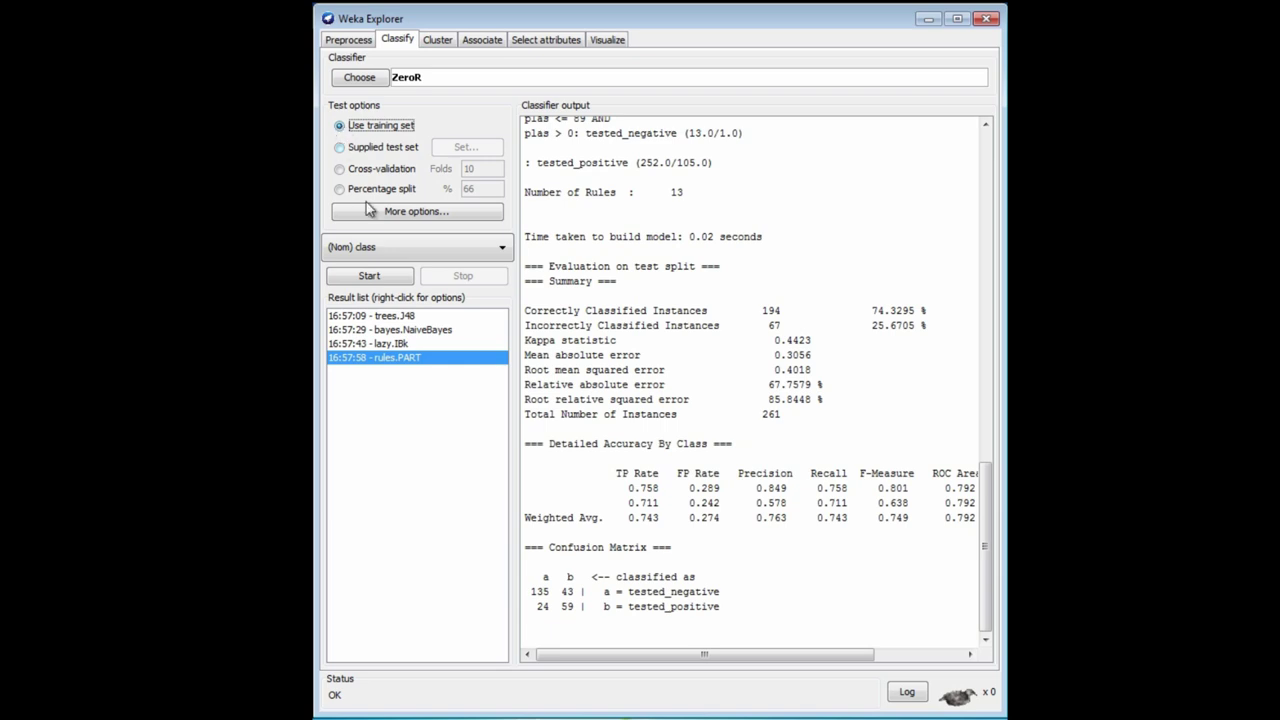
left_click(405, 278)
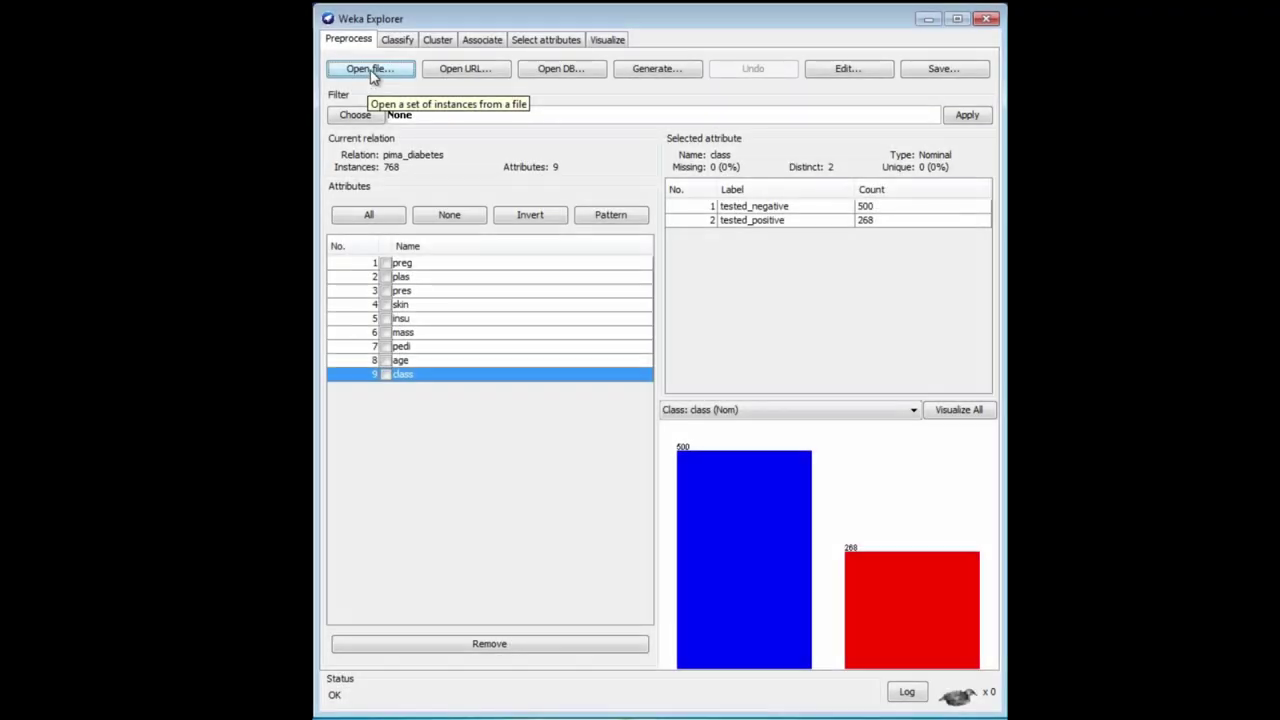
Load supermarket.arff, giving 4,627 instances with 217 attributes
left_click(372, 72)
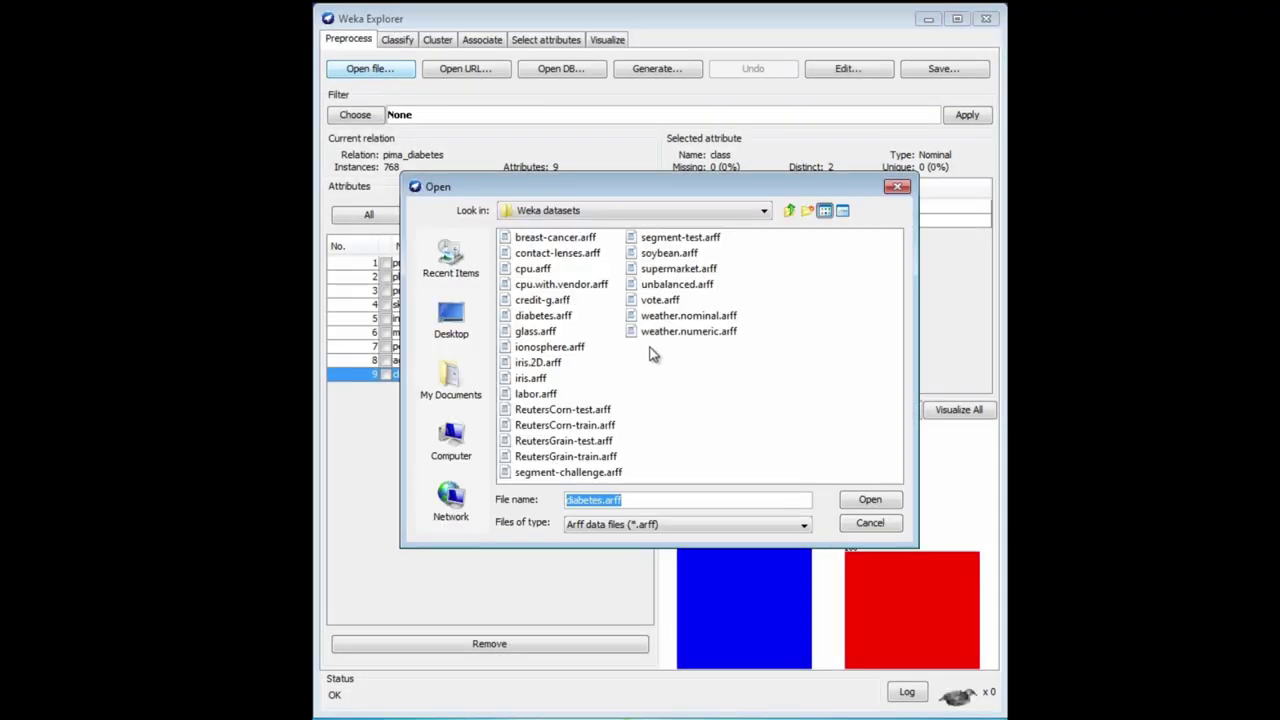
left_click(673, 270)
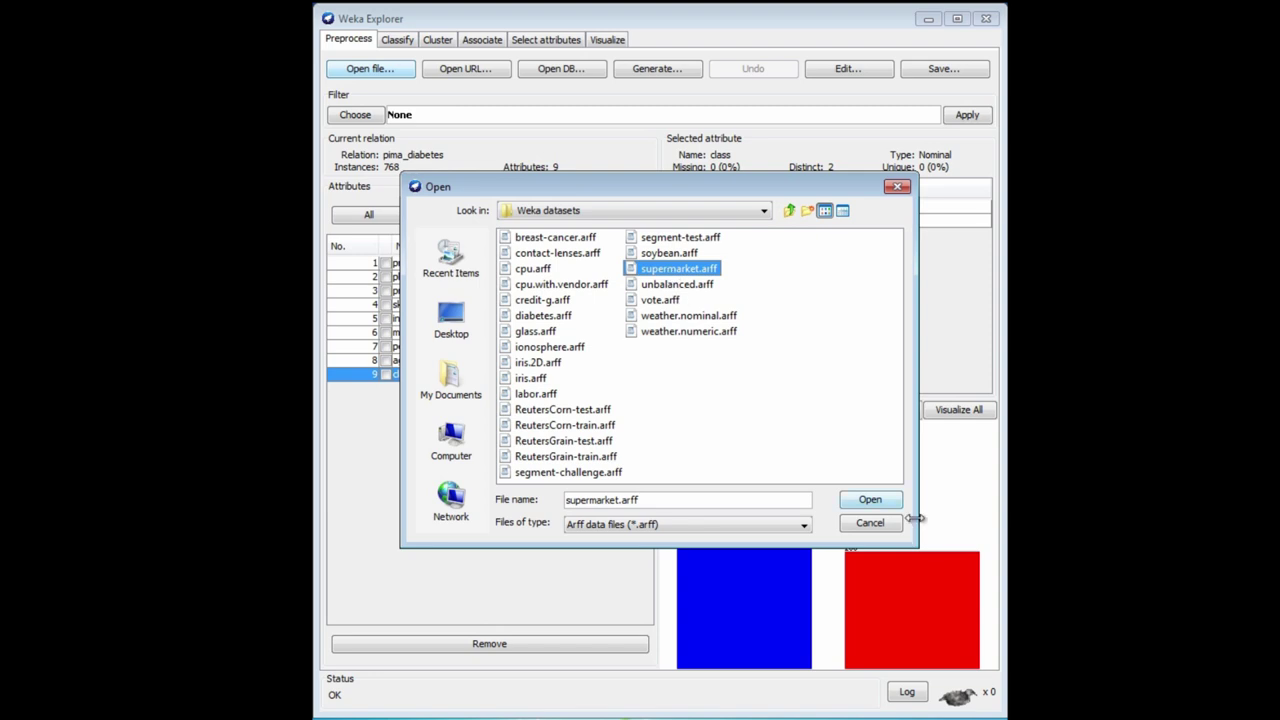
left_click(888, 500)
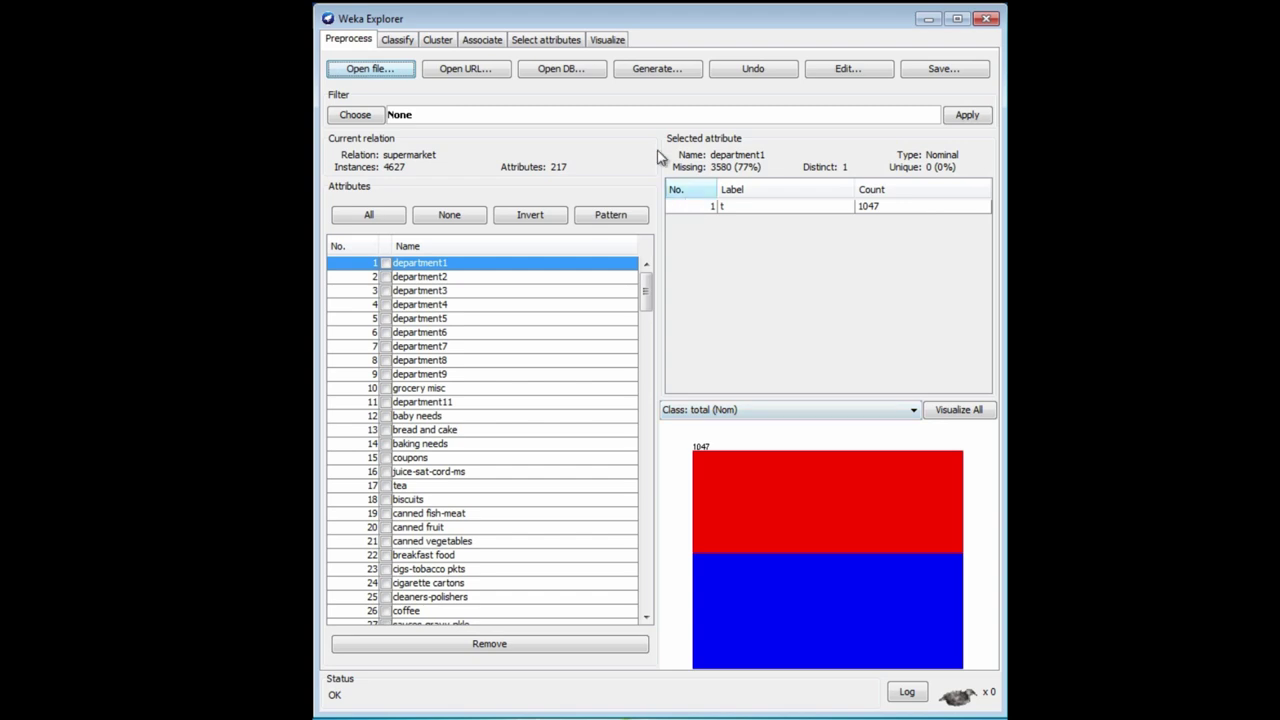
left_click(397, 42)
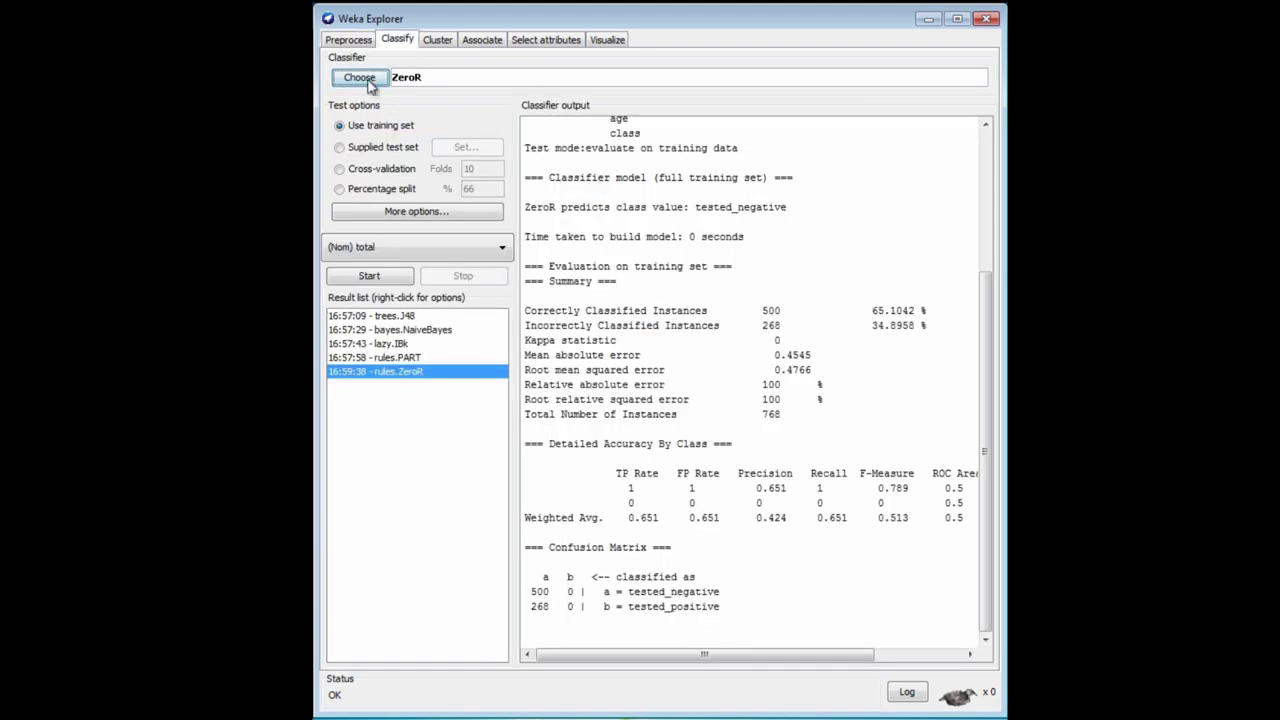
Run ZeroR, then J48 on a 66% split of the supermarket data (986 of 1,573, 62.68%)
left_click(381, 281)
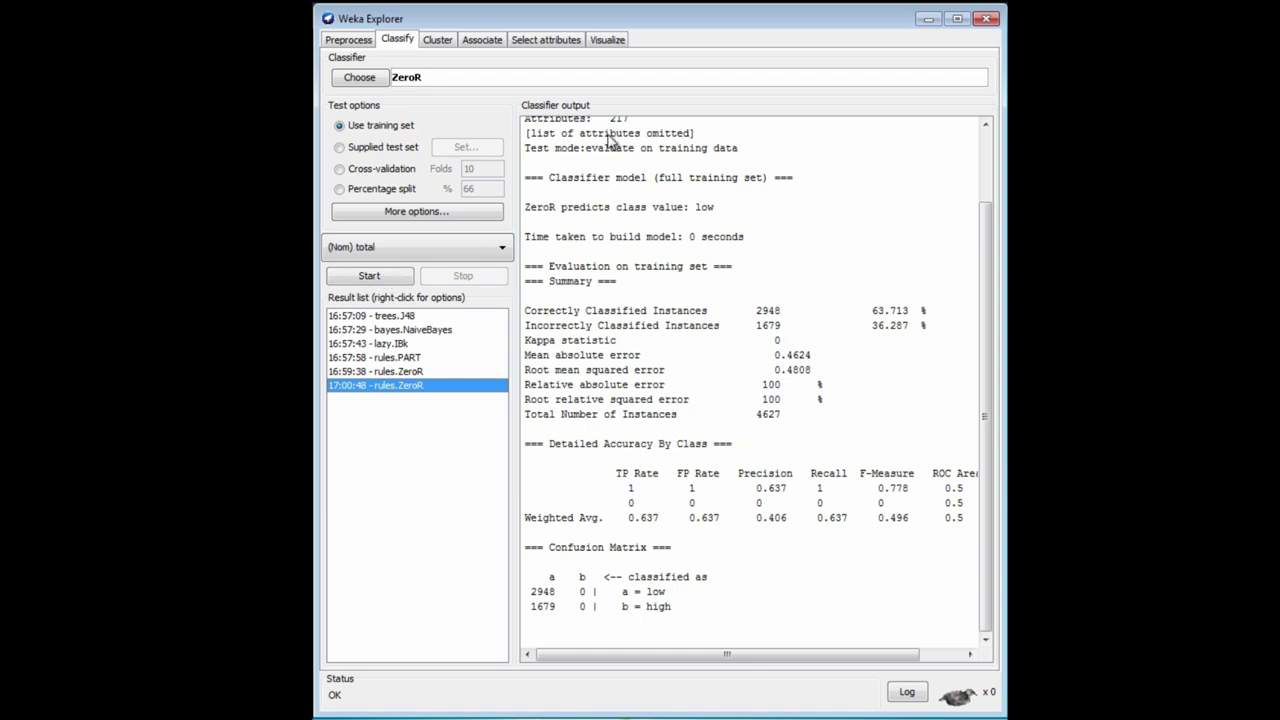
left_click(373, 80)
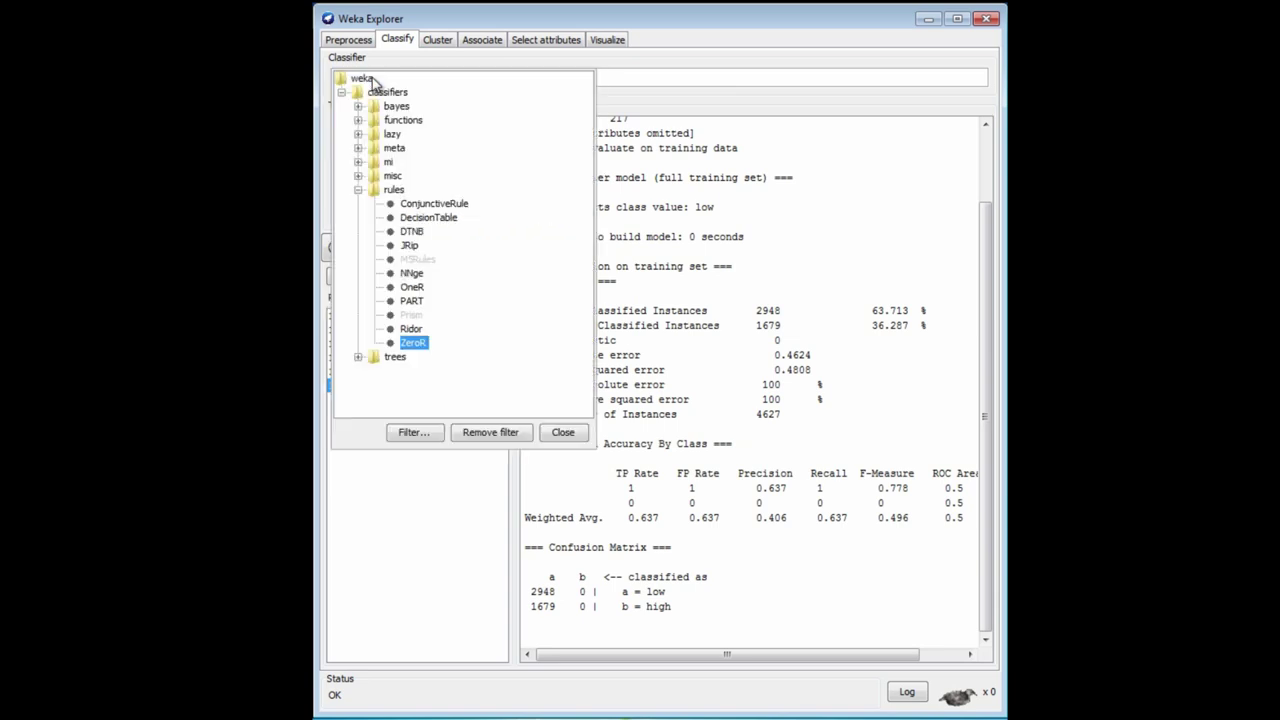
left_click(359, 357)
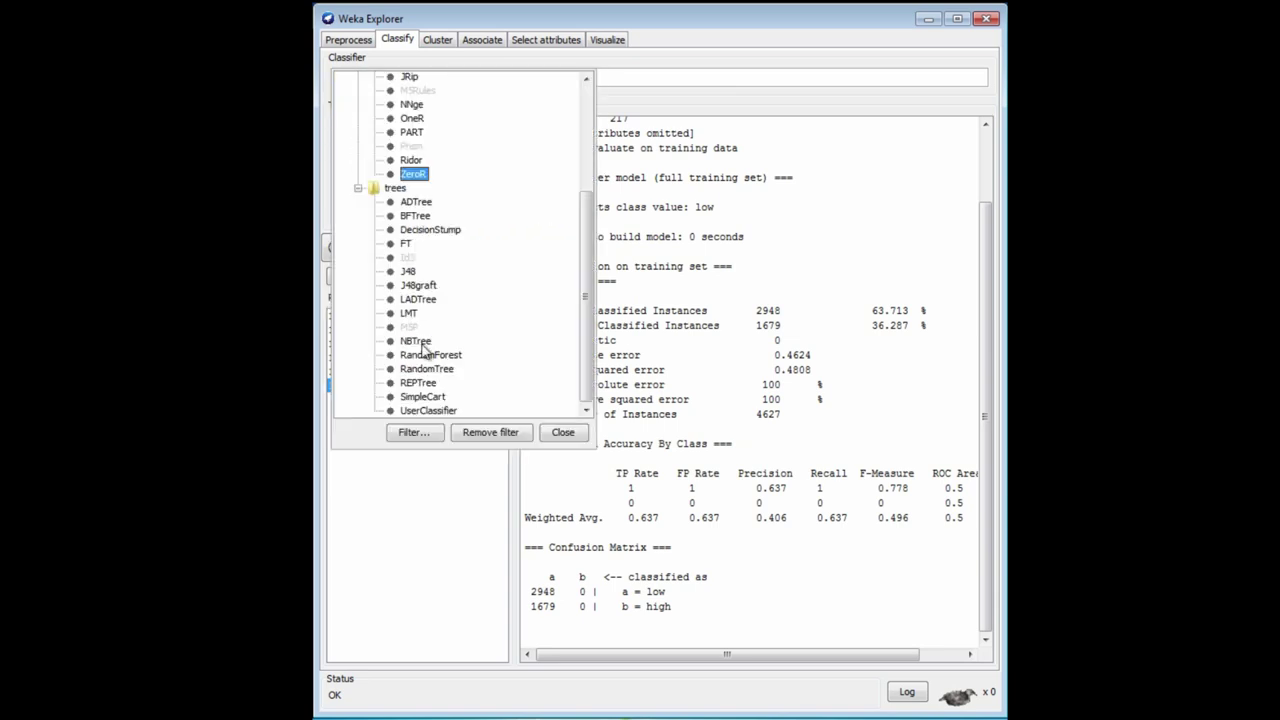
left_click(410, 275)
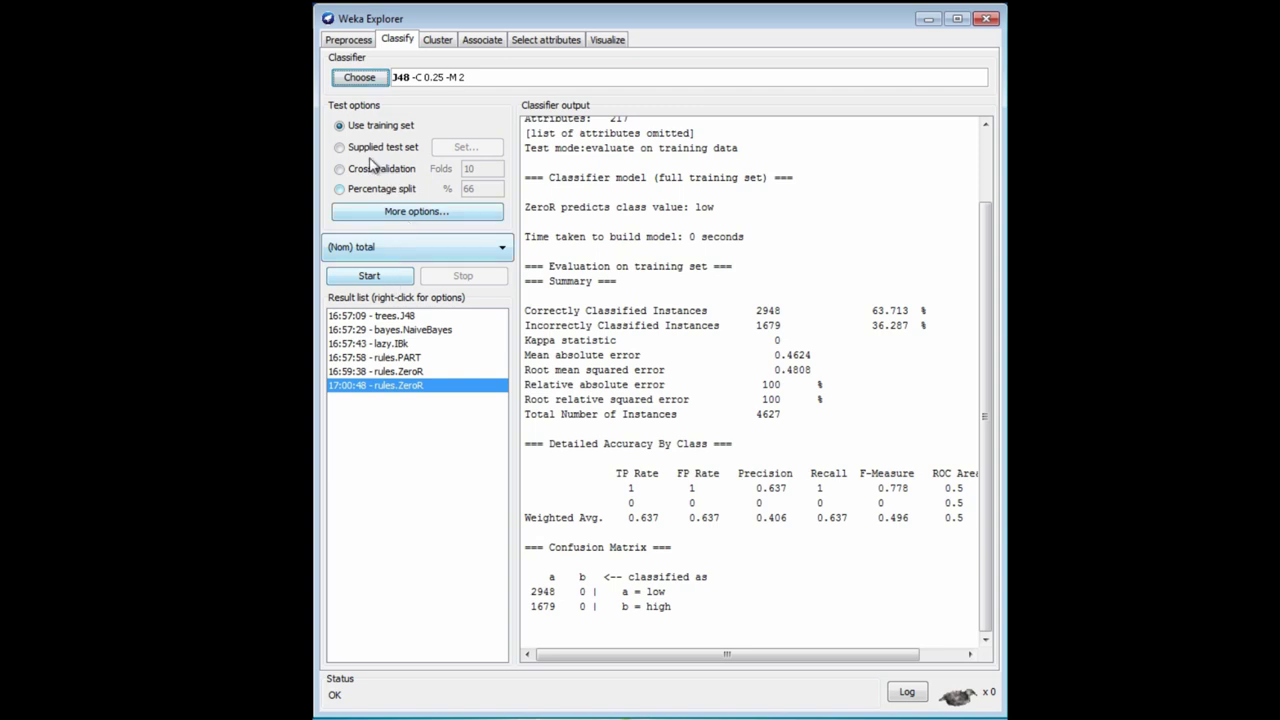
left_click(340, 190)
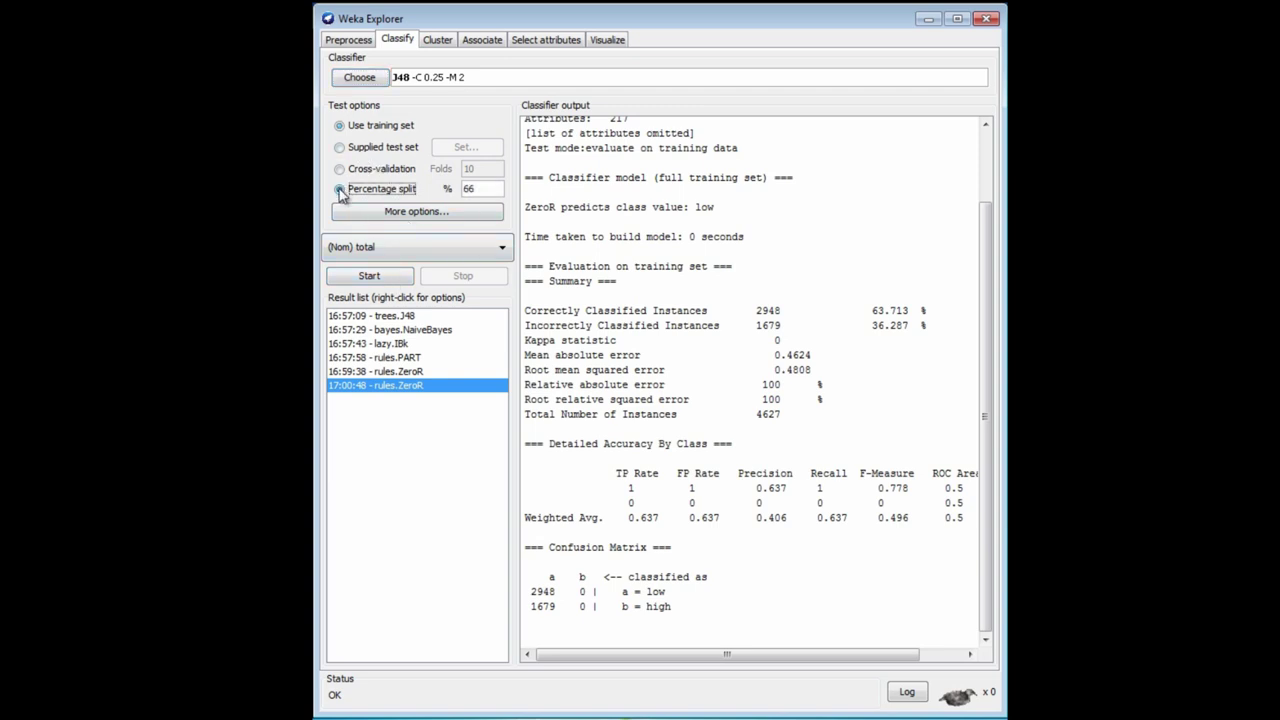
left_click(364, 279)
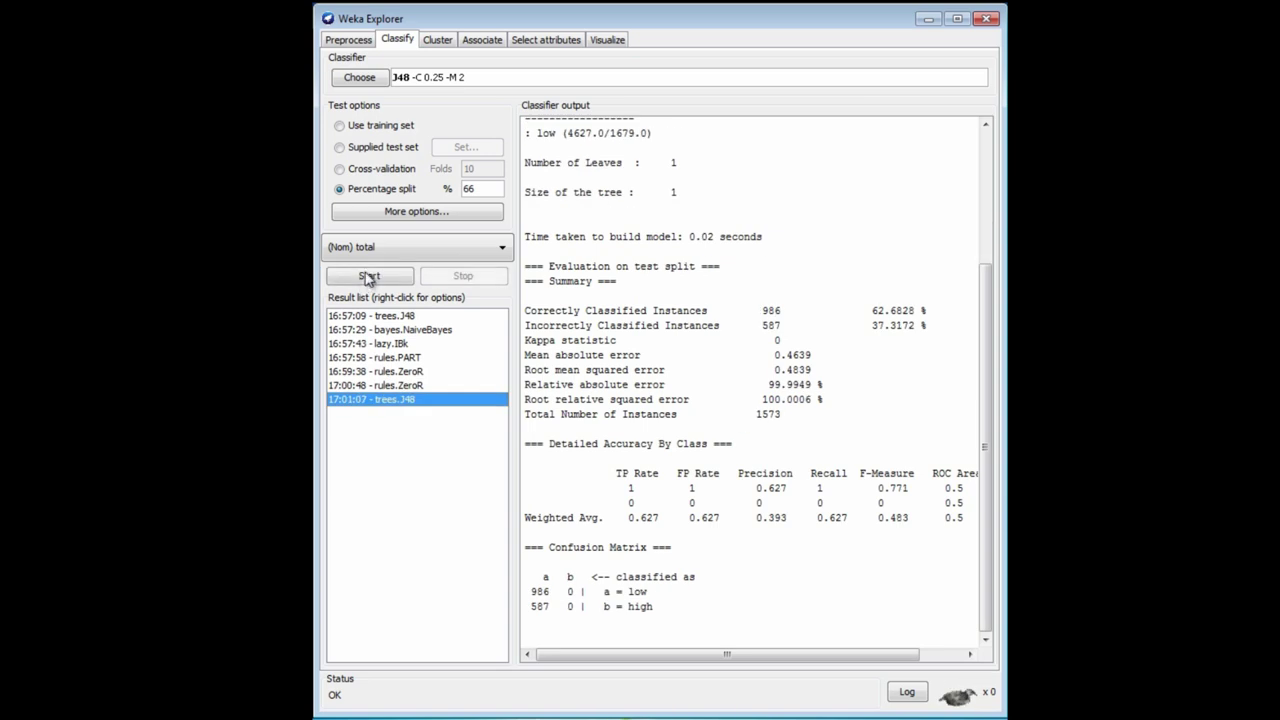
left_click(362, 78)
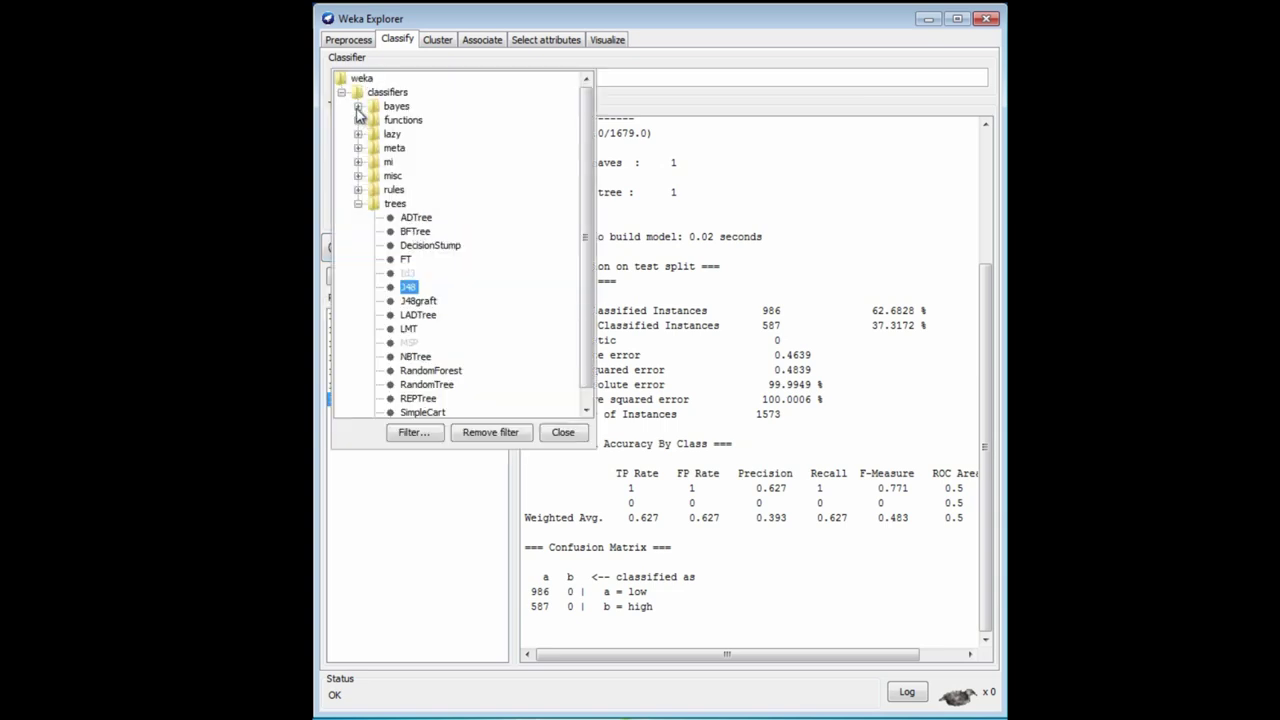
Run the NaiveBayes classifier on the supermarket data
left_click(358, 106)
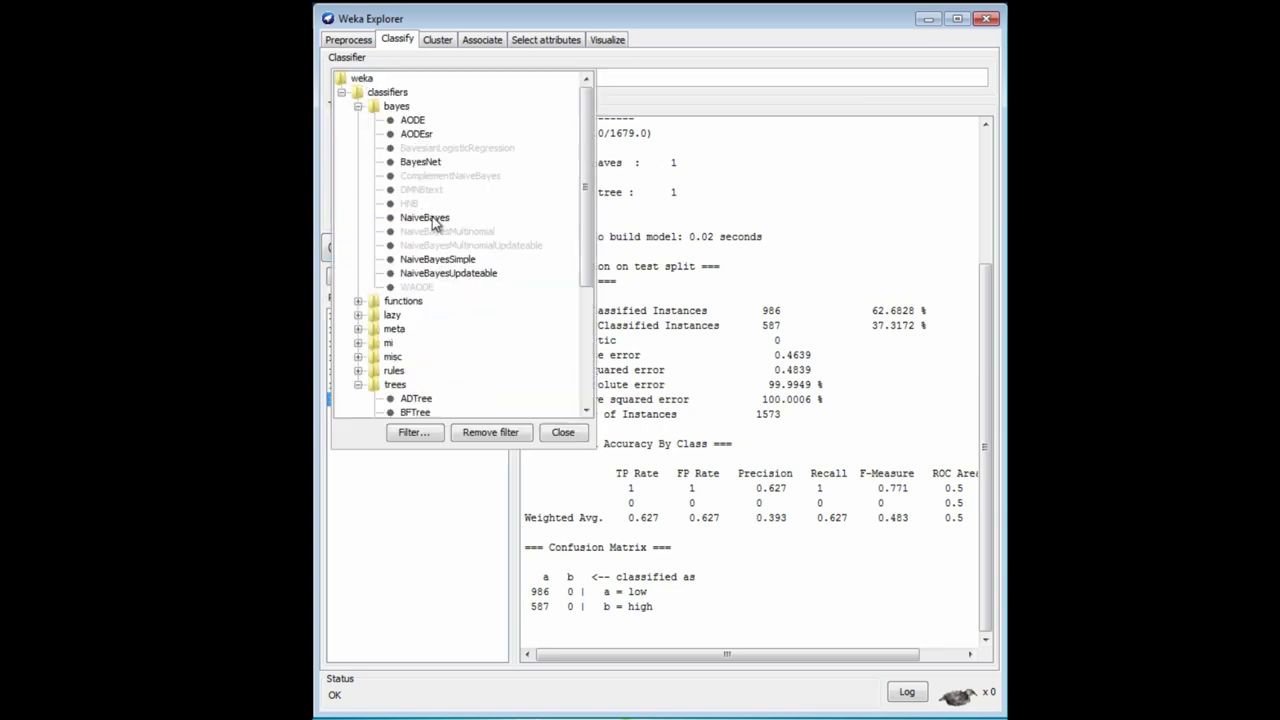
left_click(432, 220)
left_click(400, 278)
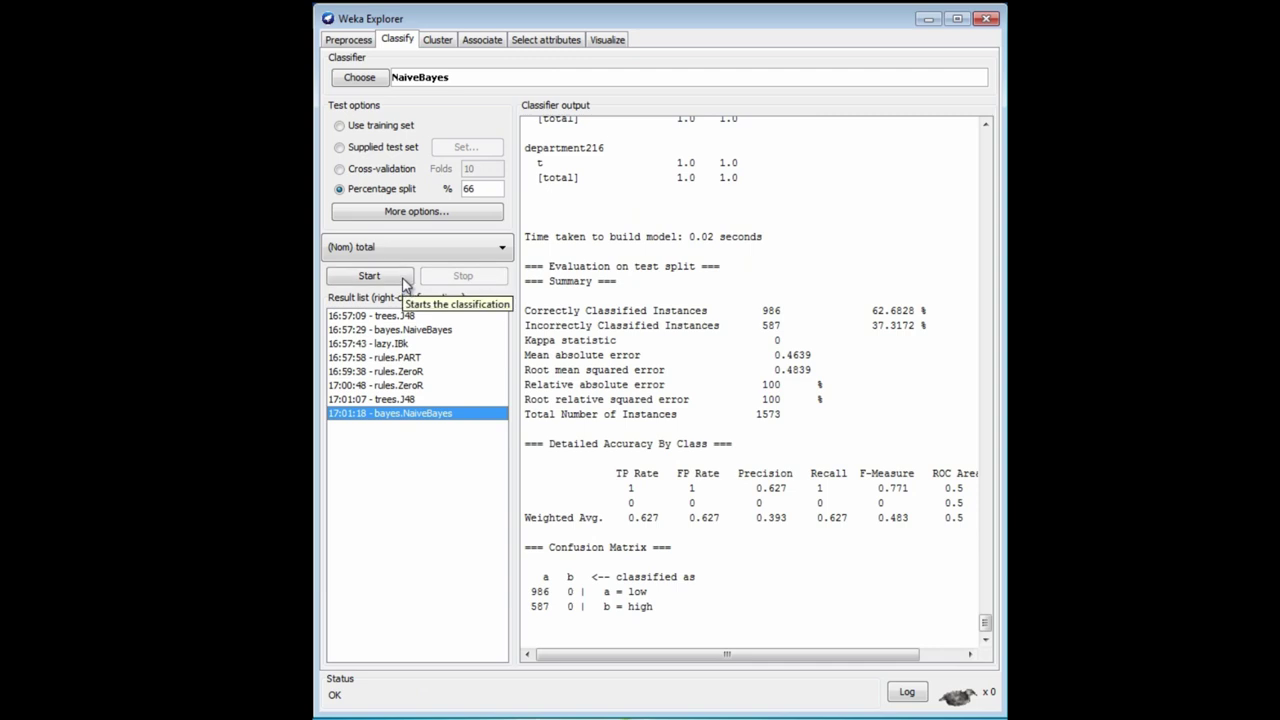
Run the IBk nearest-neighbour classifier on the supermarket data, scoring 38.27% correct
left_click(360, 78)
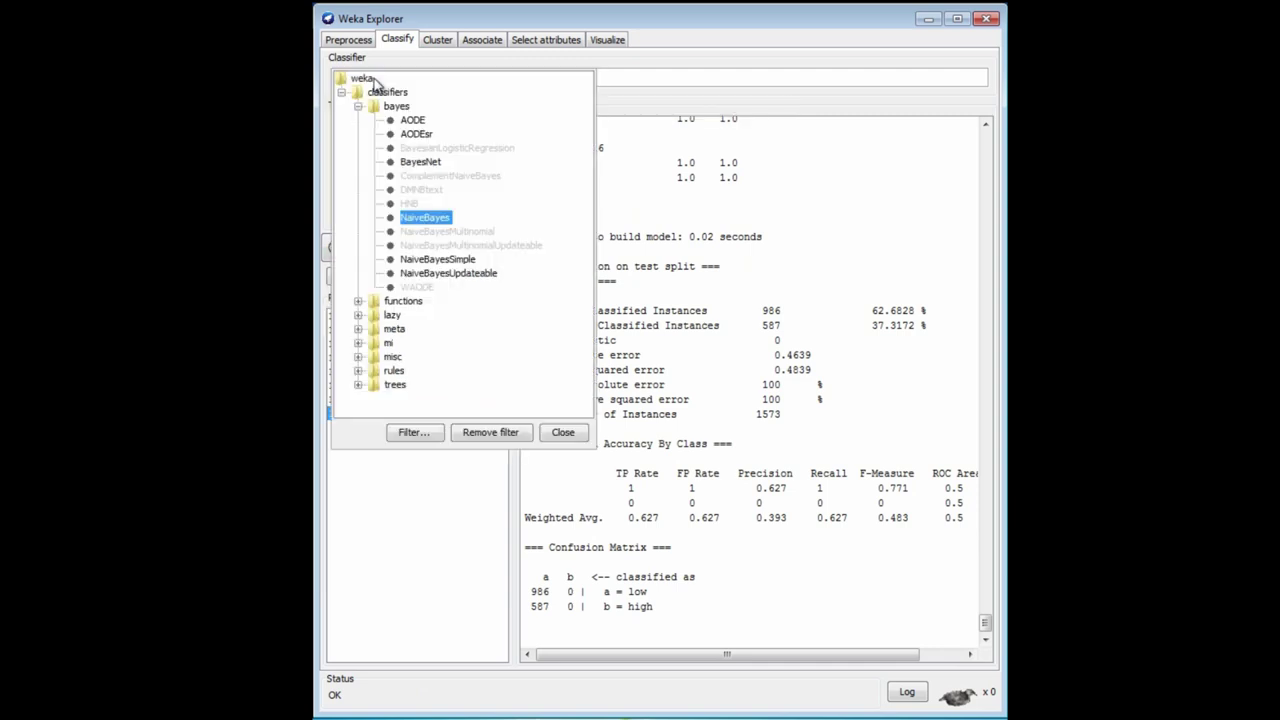
left_click(358, 316)
left_click(407, 343)
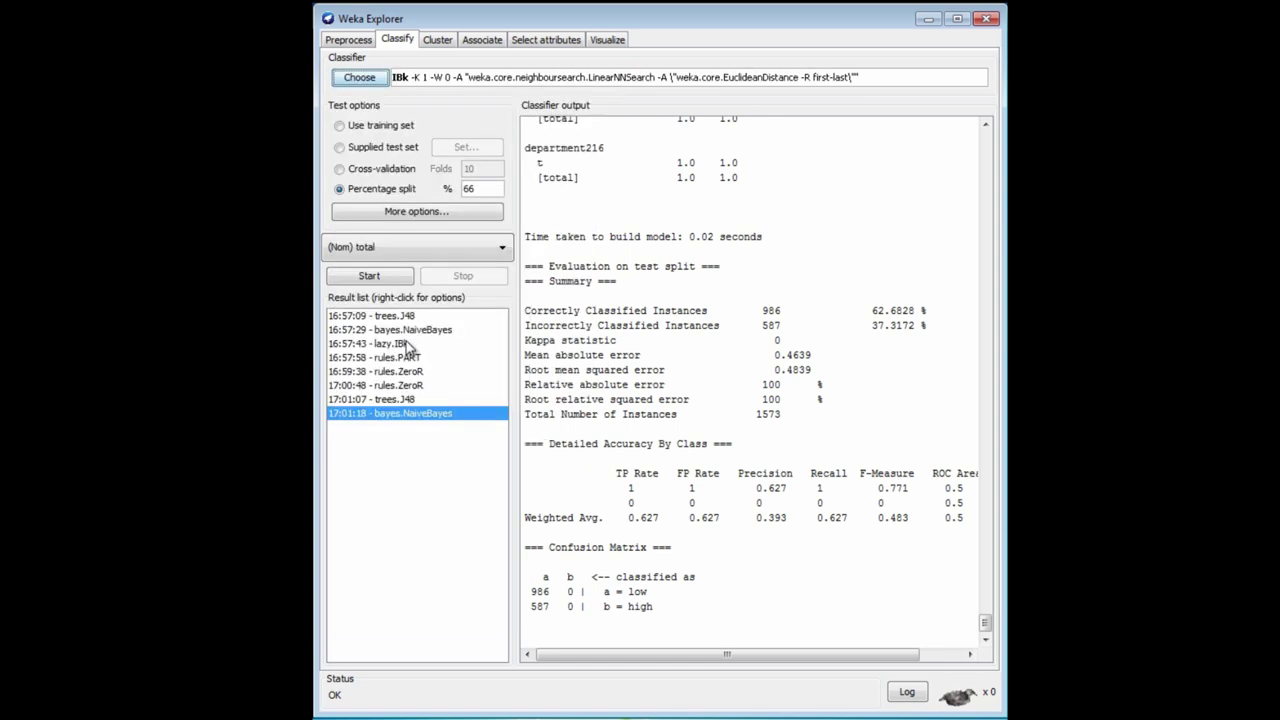
left_click(381, 276)
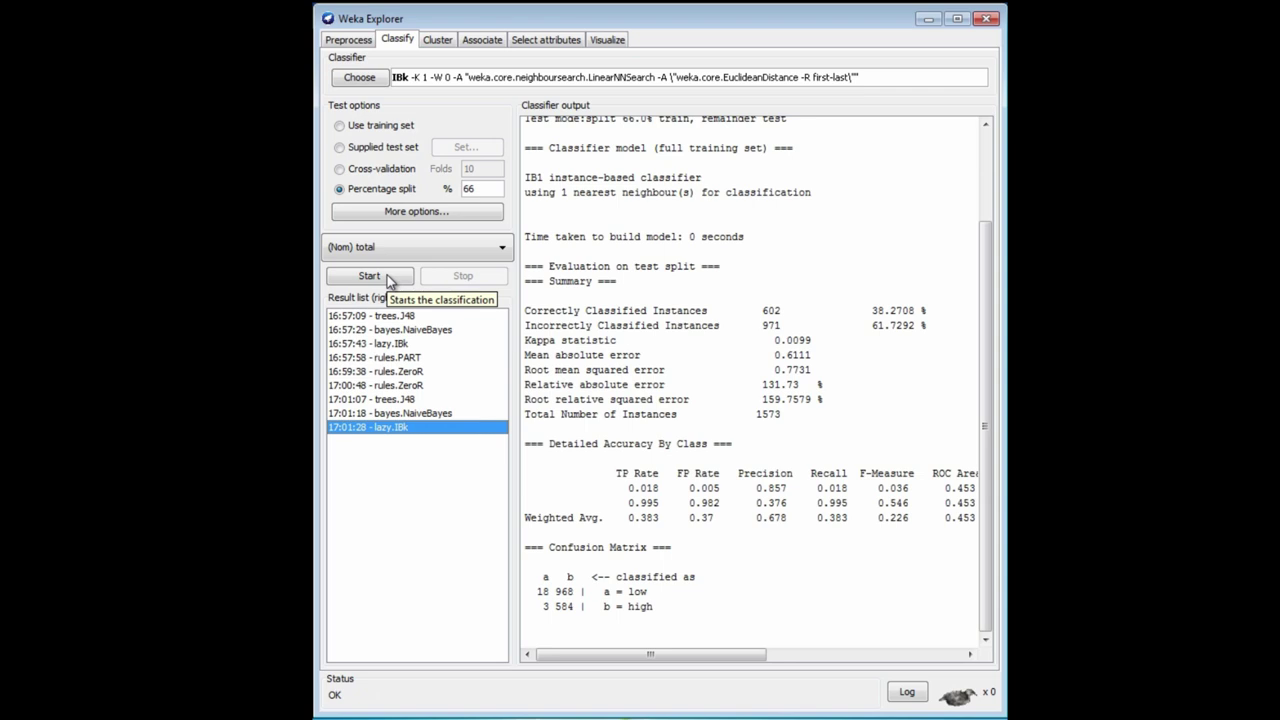
Run the PART rule learner on the supermarket data, getting one rule and 62.68% correct
left_click(360, 78)
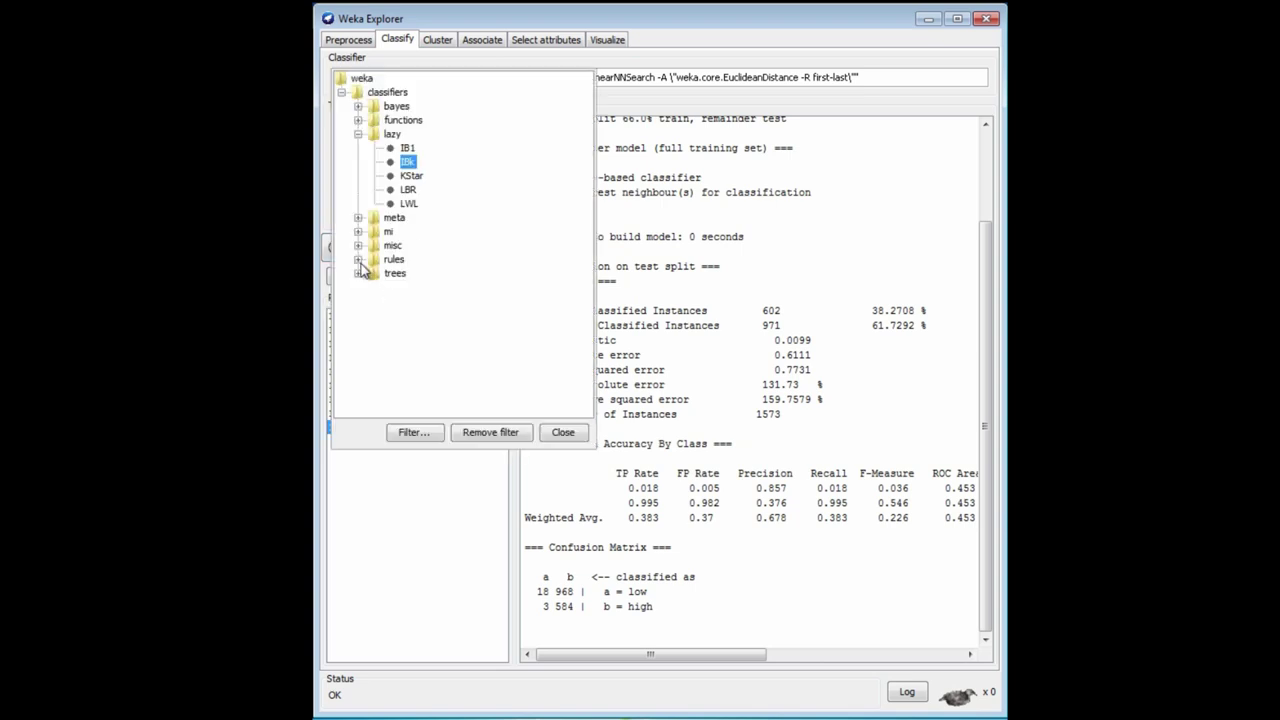
left_click(358, 259)
left_click(412, 369)
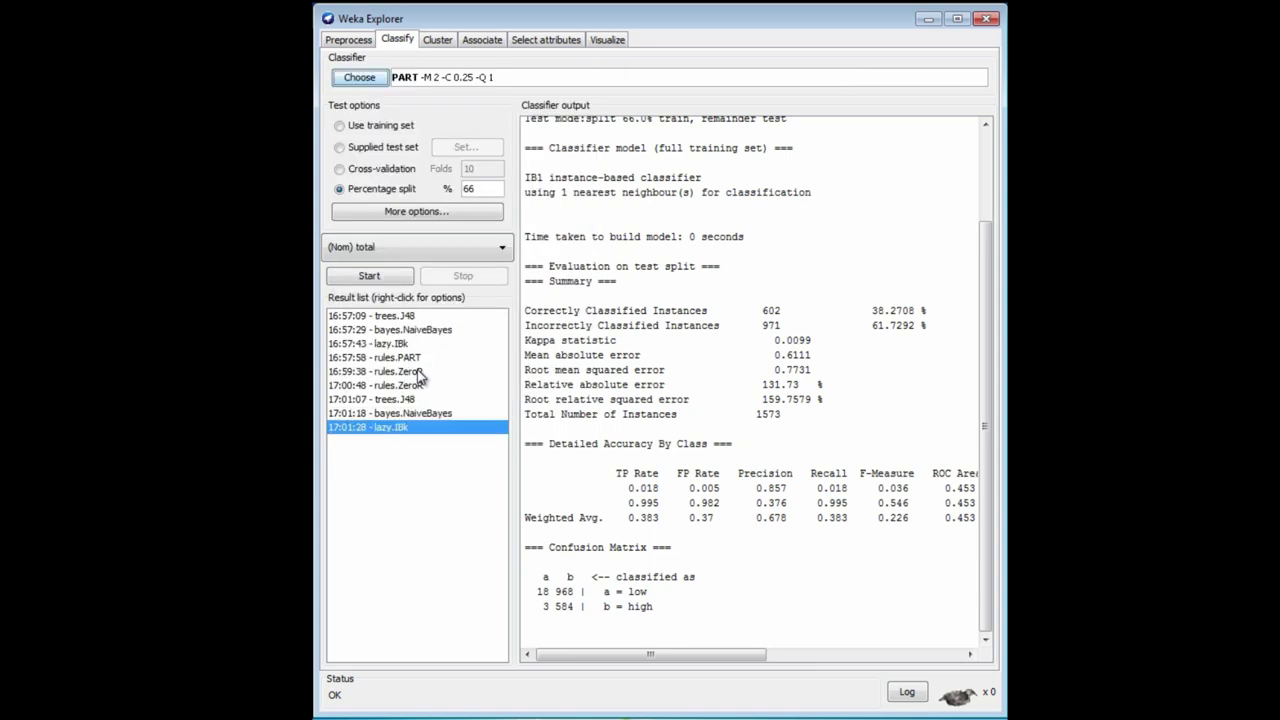
left_click(392, 281)
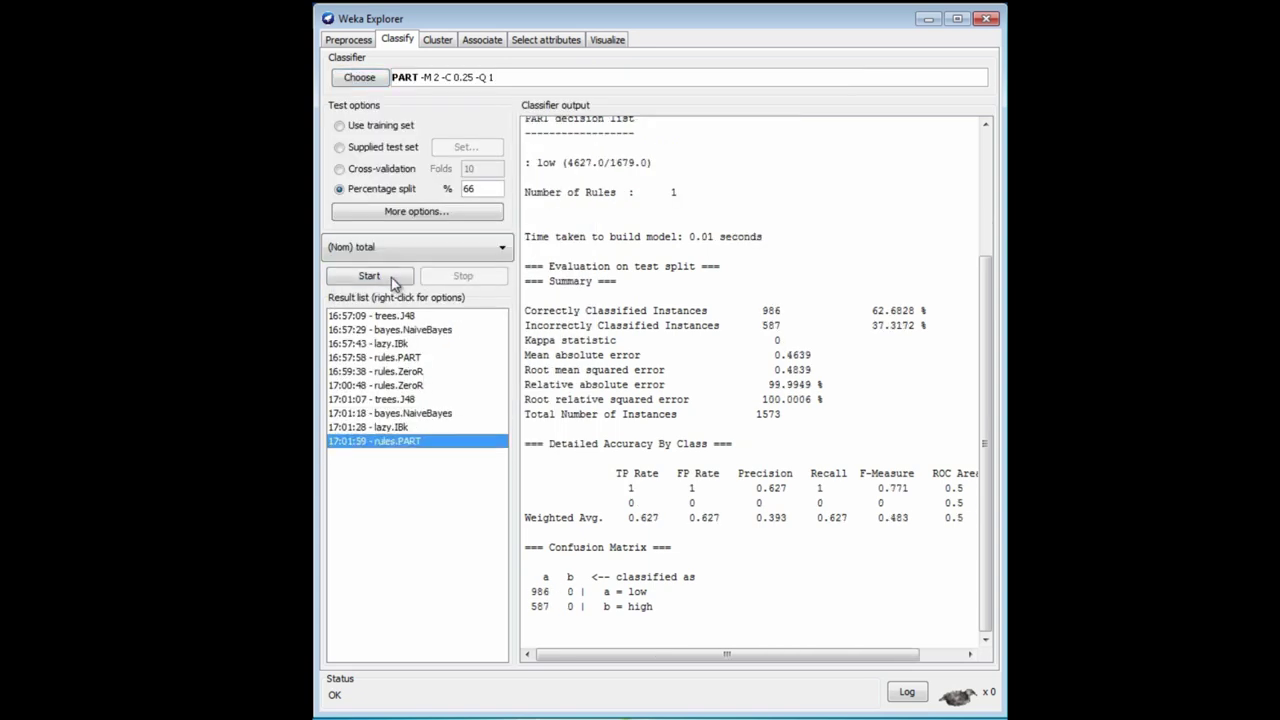